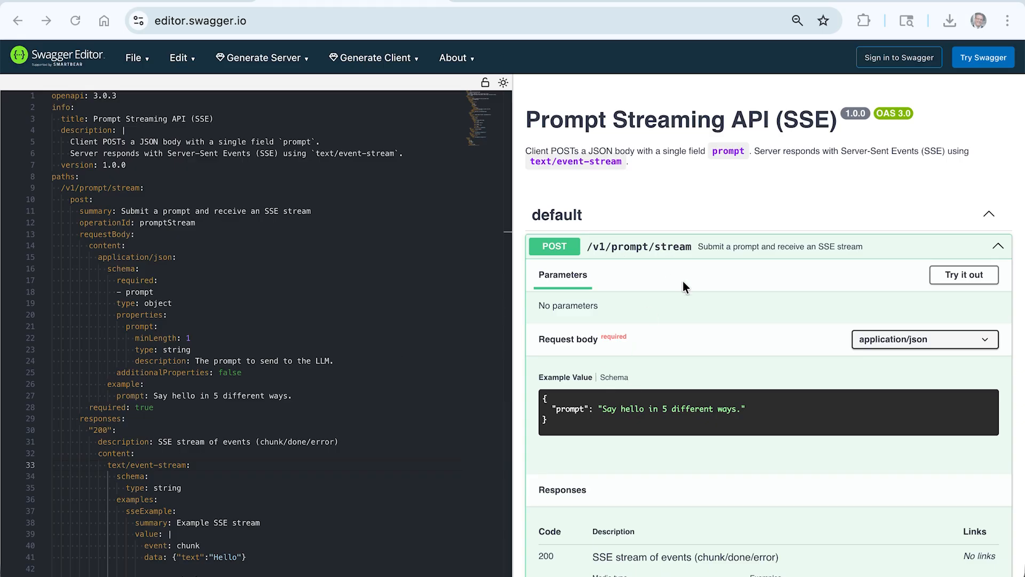
# Step: Review the Prompt Streaming API definition's request body and SSE responses in the documentation preview
pyautogui.scroll(-1, 682, 351)
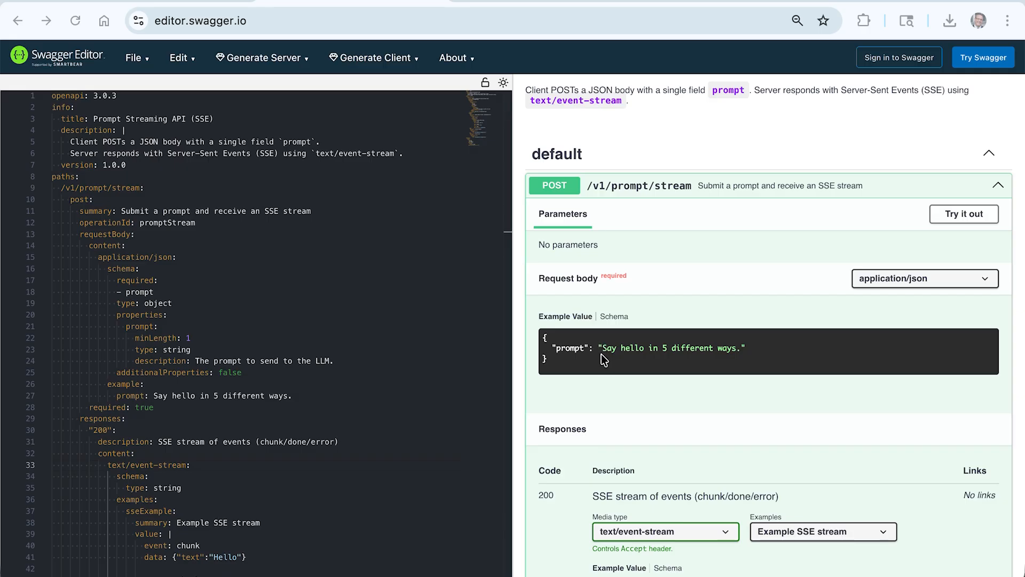
pyautogui.scroll(-4, 601, 354)
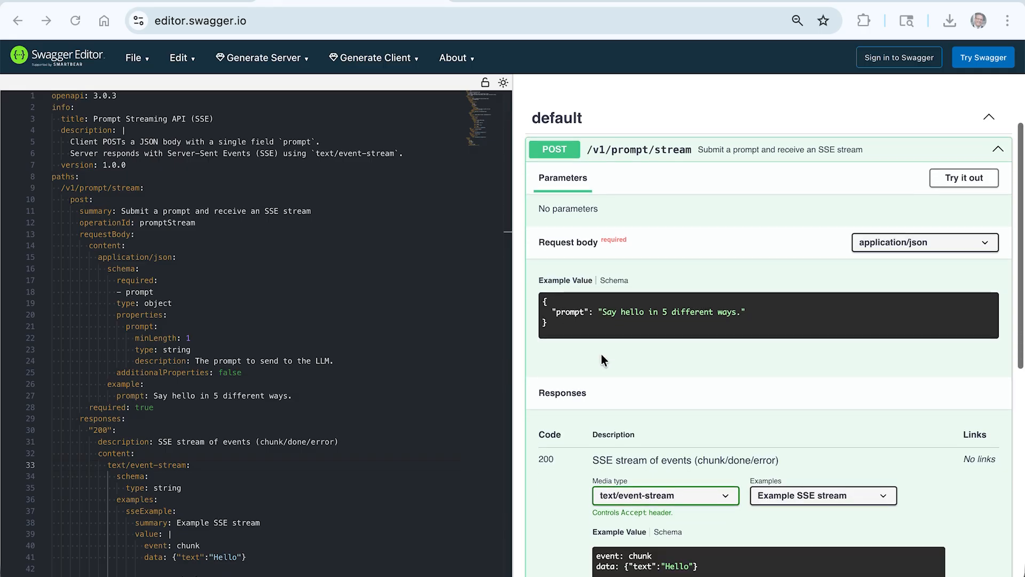
pyautogui.scroll(-1, 601, 354)
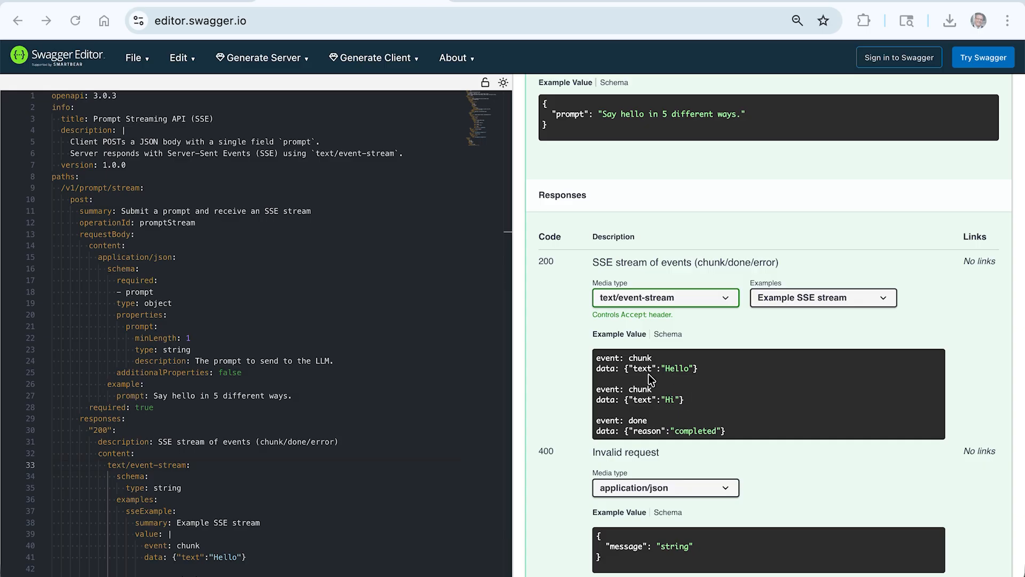
pyautogui.scroll(-1, 658, 379)
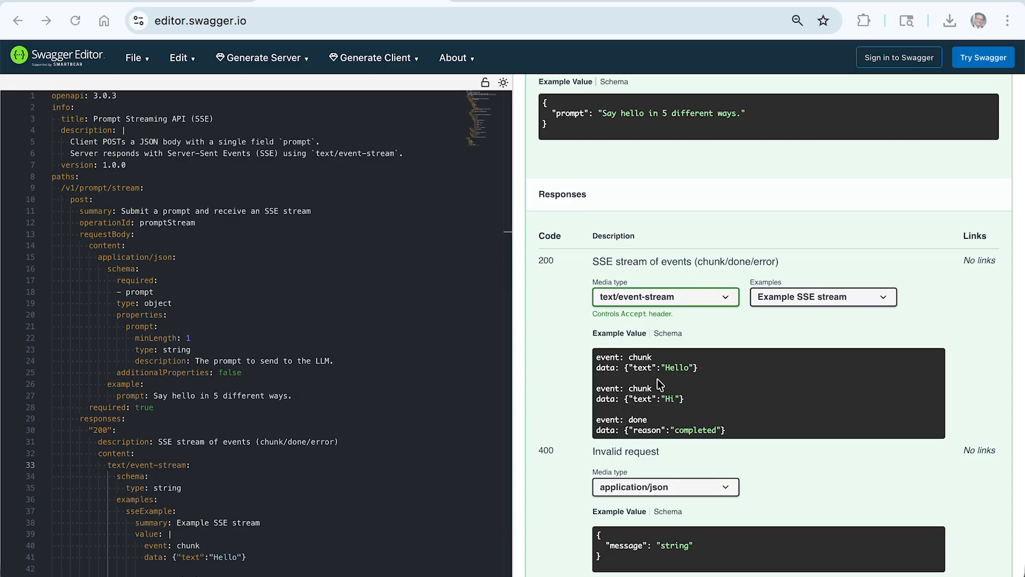
pyautogui.scroll(-5, 658, 379)
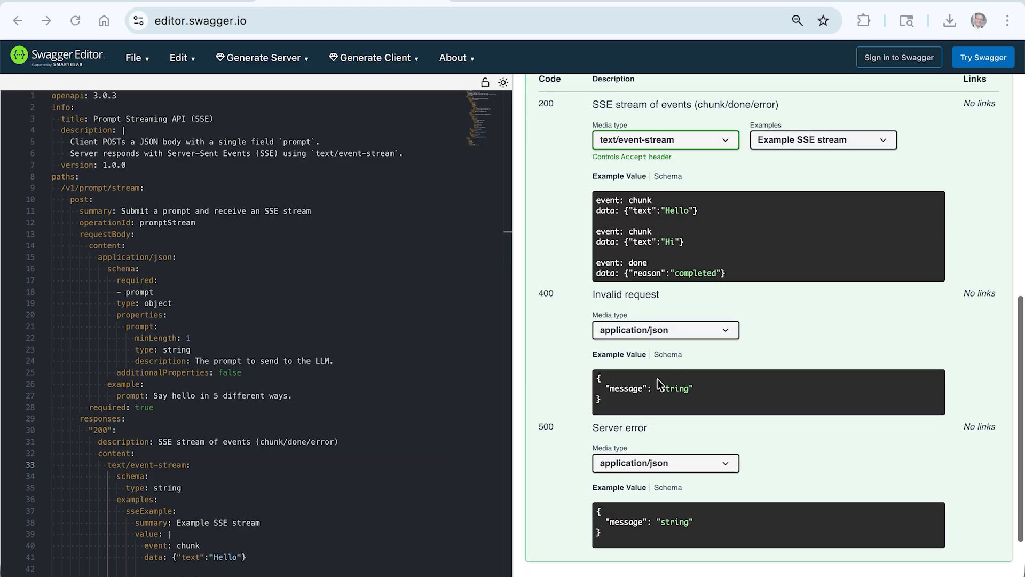
pyautogui.scroll(-1, 561, 338)
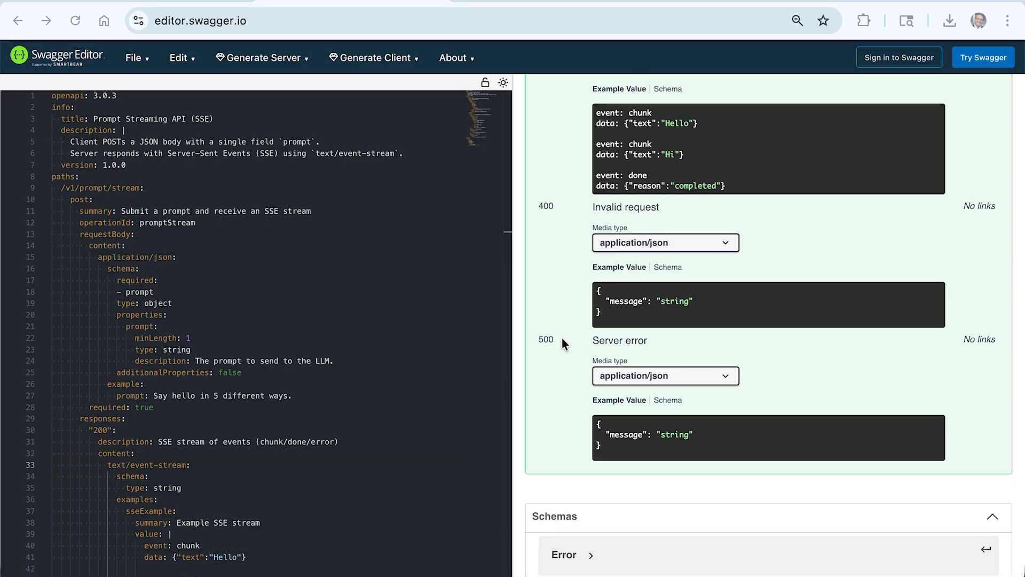
pyautogui.scroll(3, 563, 339)
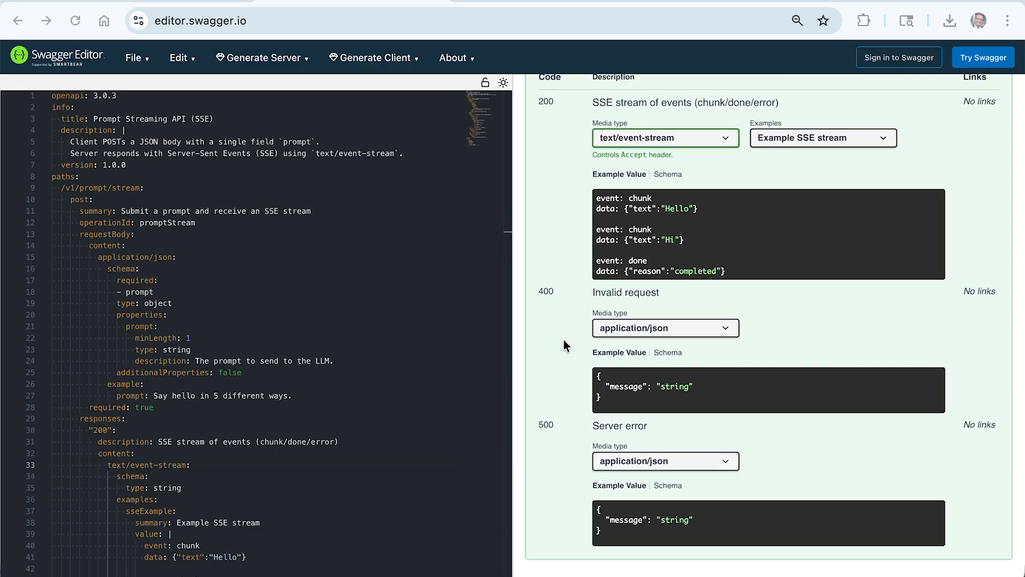
pyautogui.scroll(10, 563, 340)
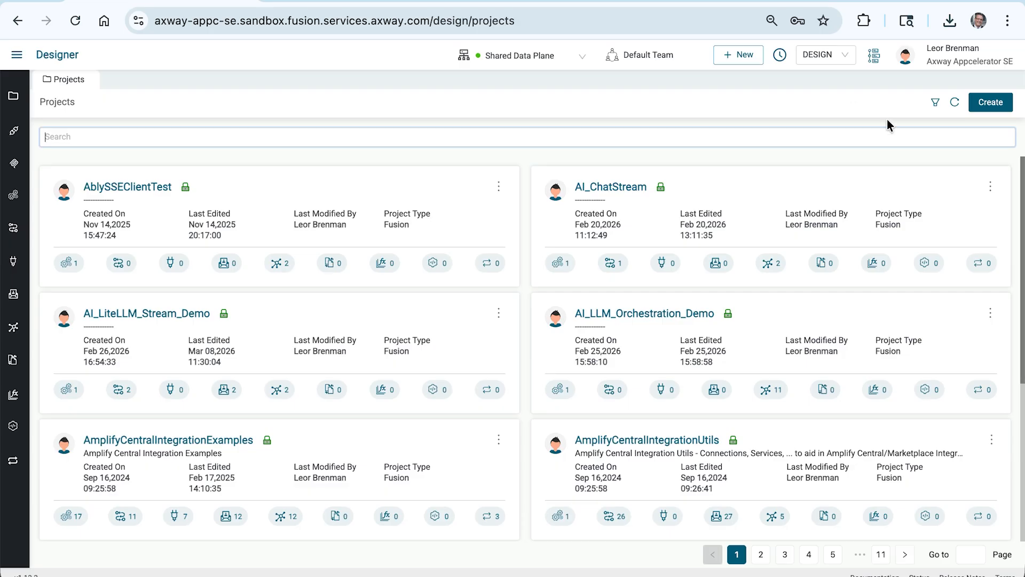
# Step: Create a new project named chatstream, choosing its project type
pyautogui.click(997, 102)
pyautogui.click(495, 254)
pyautogui.write('chatst')
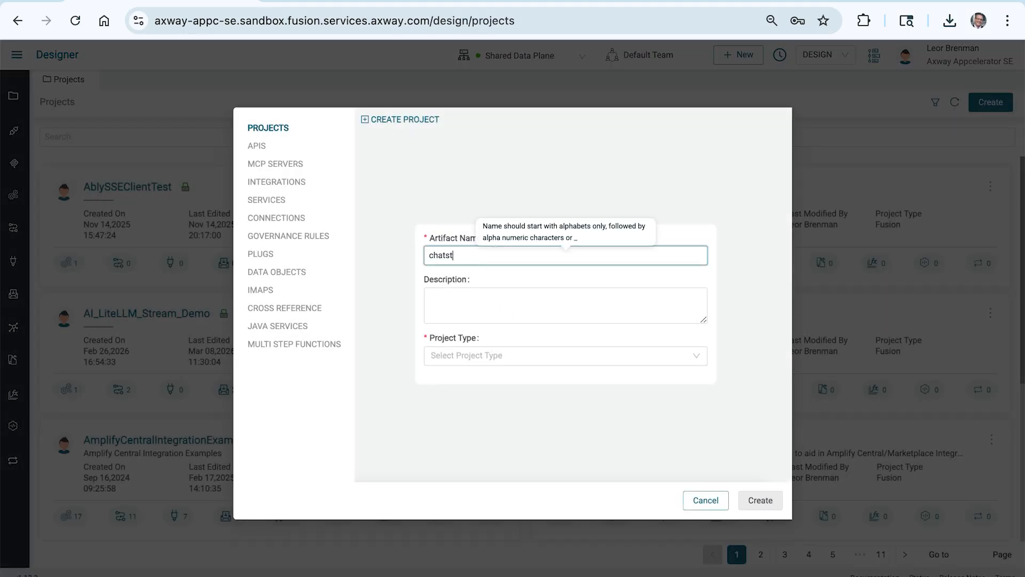
pyautogui.write('ream')
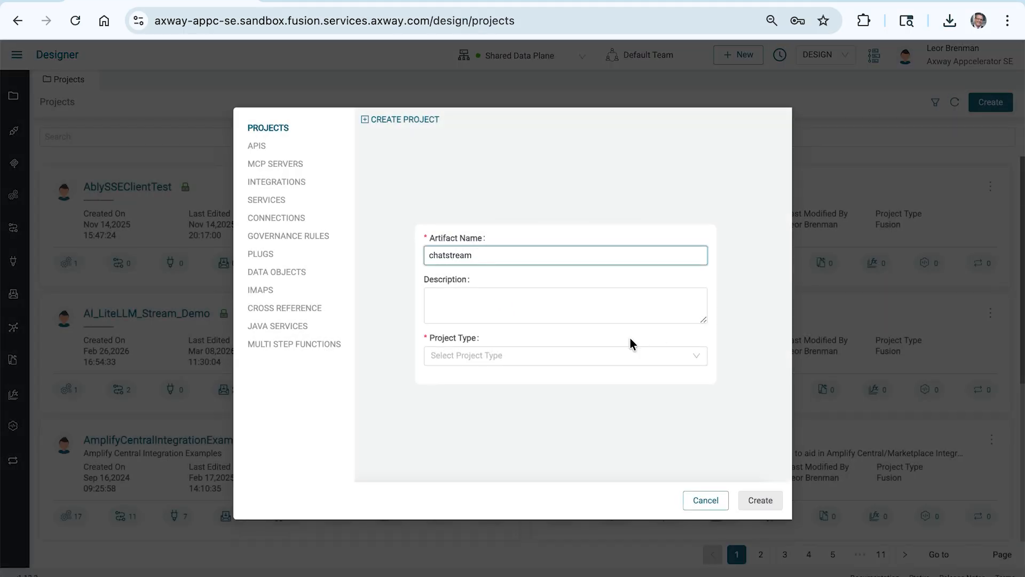
pyautogui.click(567, 362)
pyautogui.click(554, 376)
pyautogui.click(761, 499)
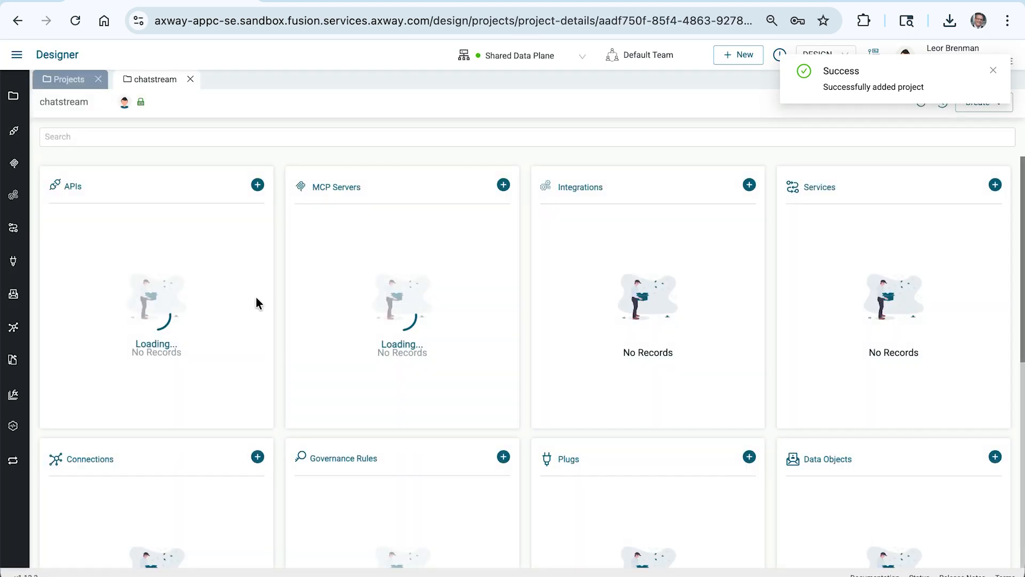
# Step: Create an API named chatstream in the project from the chatstream.yaml specification file, leaving the backend server URL empty
pyautogui.click(257, 184)
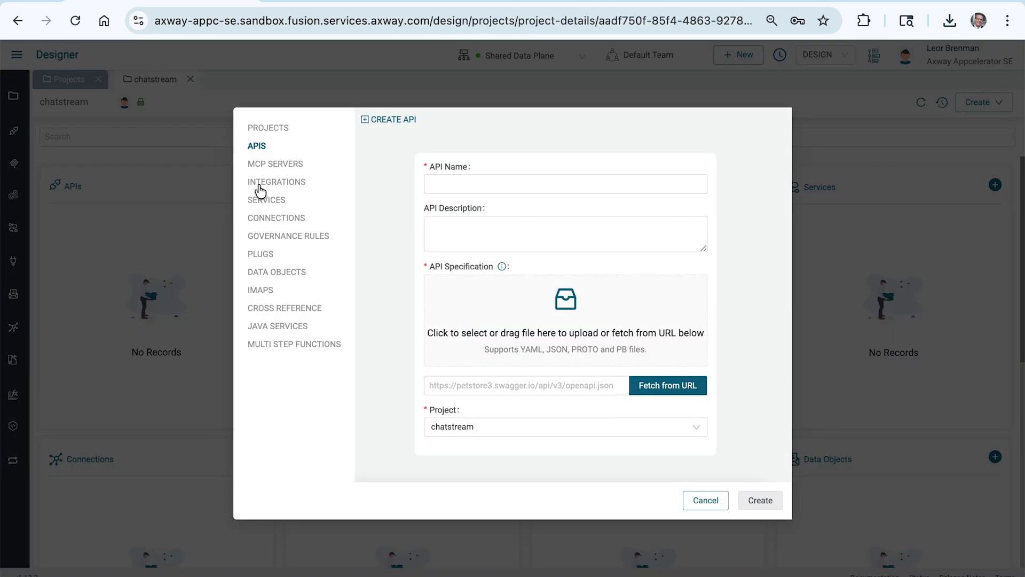
pyautogui.click(452, 181)
pyautogui.write('chat')
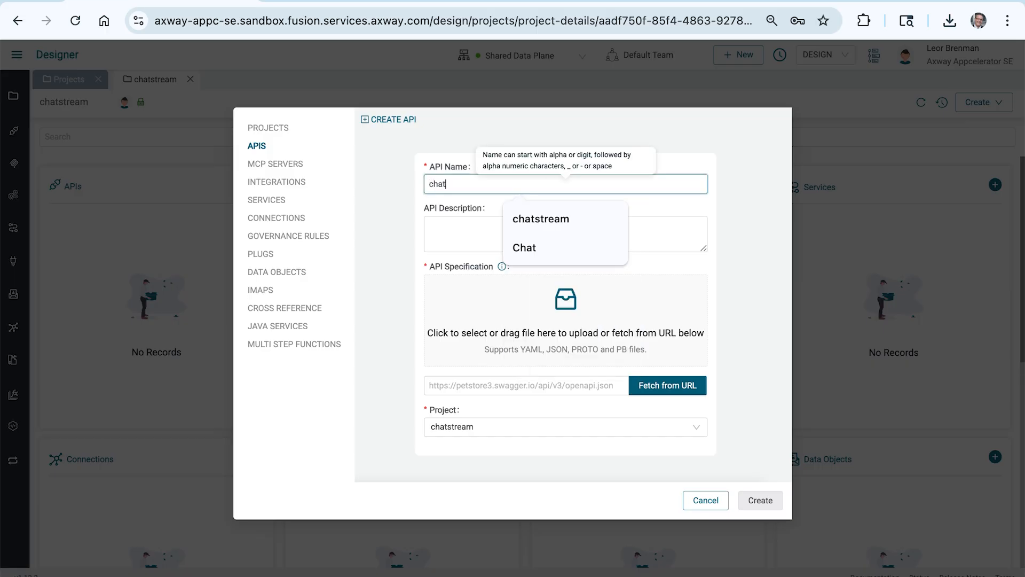
pyautogui.write('stream')
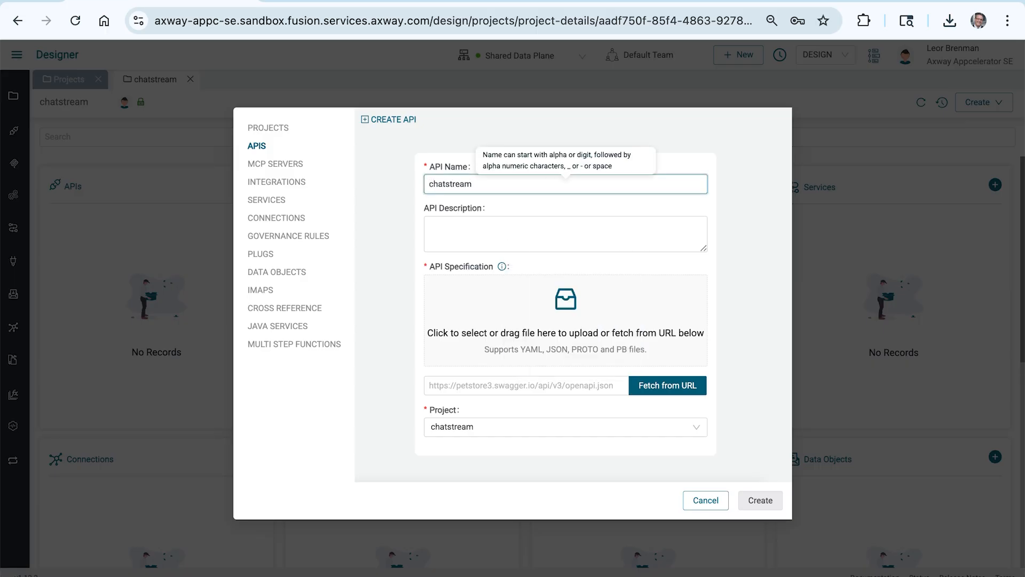
pyautogui.click(569, 307)
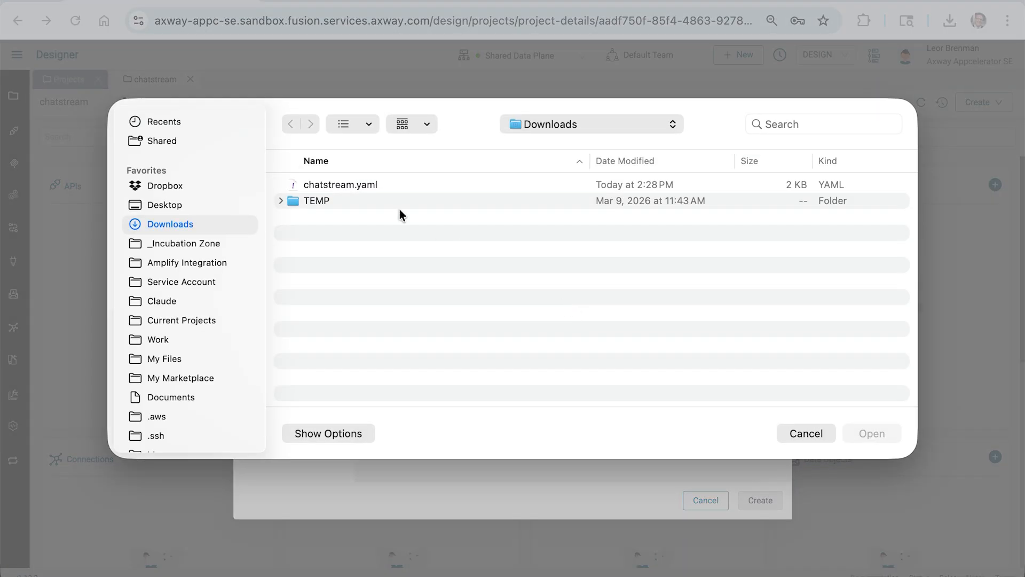
pyautogui.doubleClick(348, 185)
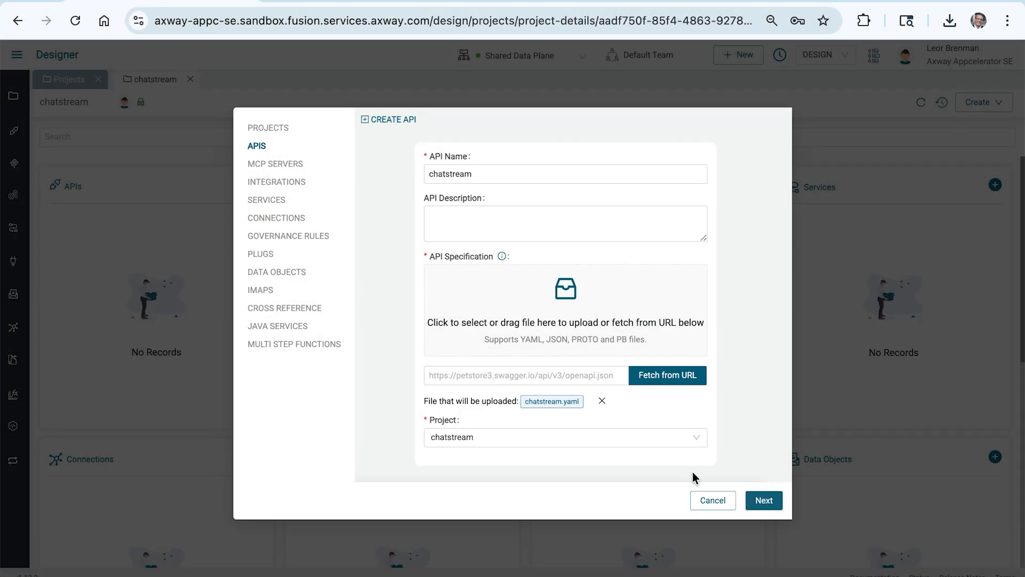
pyautogui.click(765, 502)
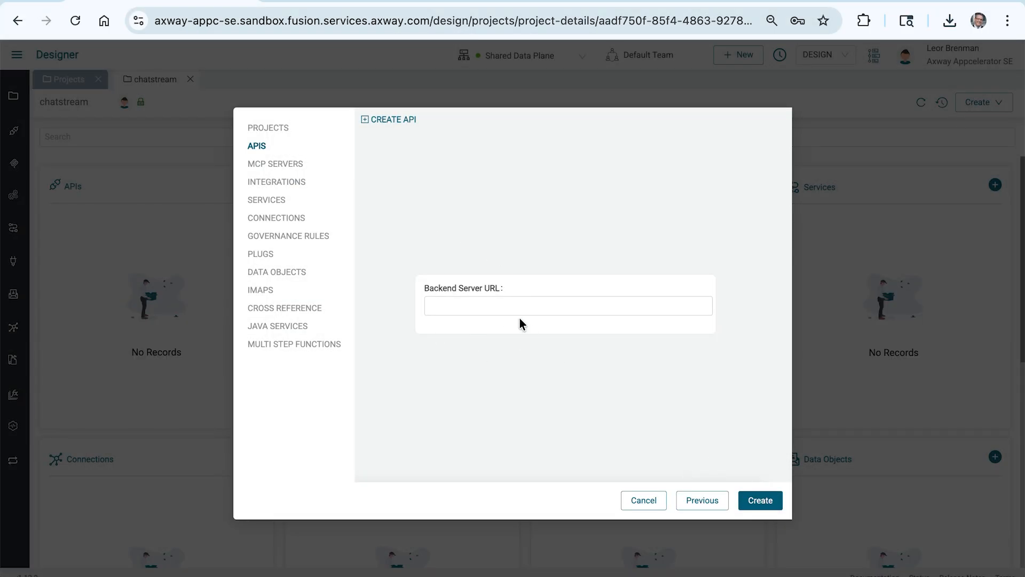
pyautogui.click(757, 501)
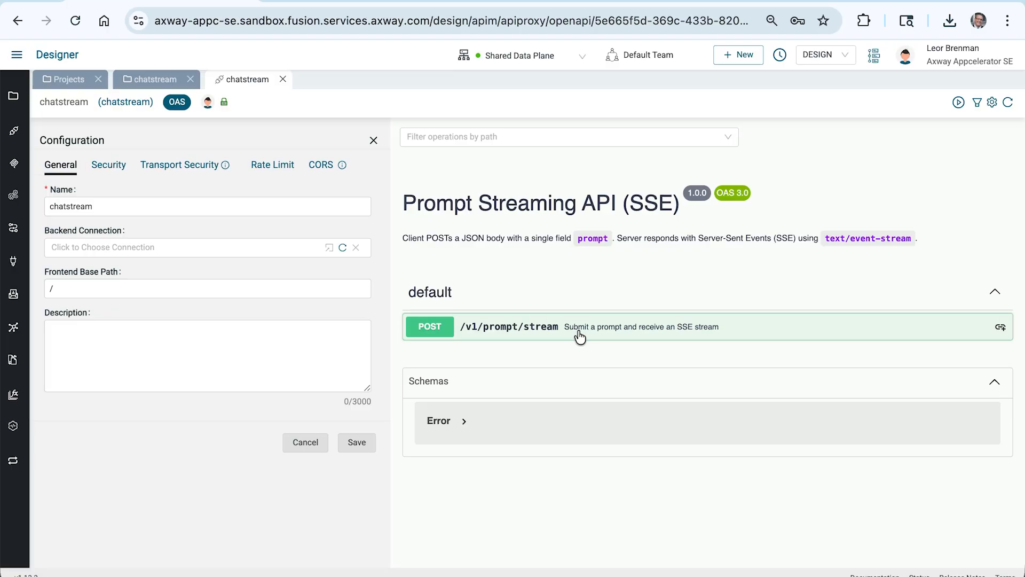
# Step: Set the API's frontend base path to /chatstream
pyautogui.click(180, 288)
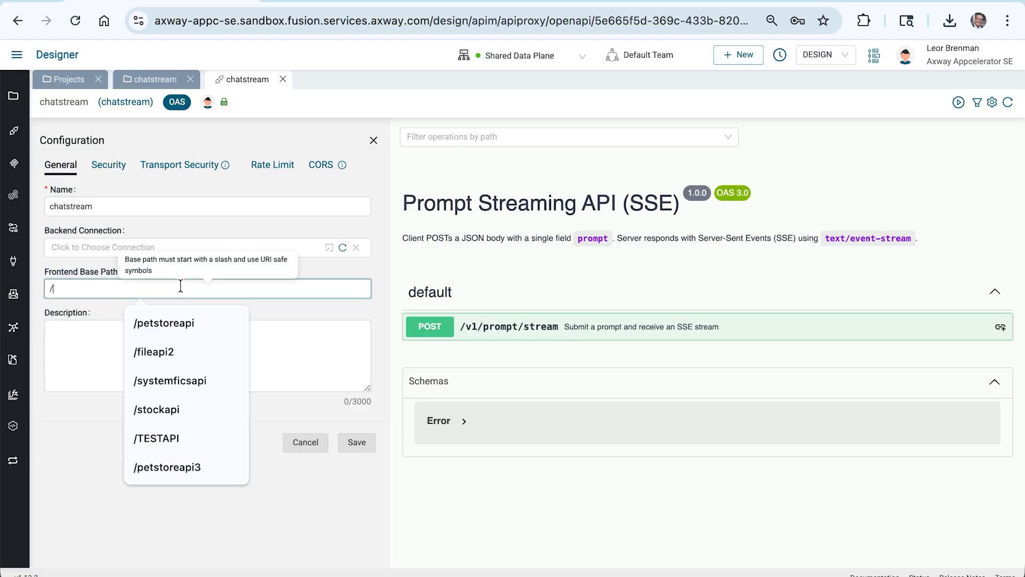
pyautogui.write('chats')
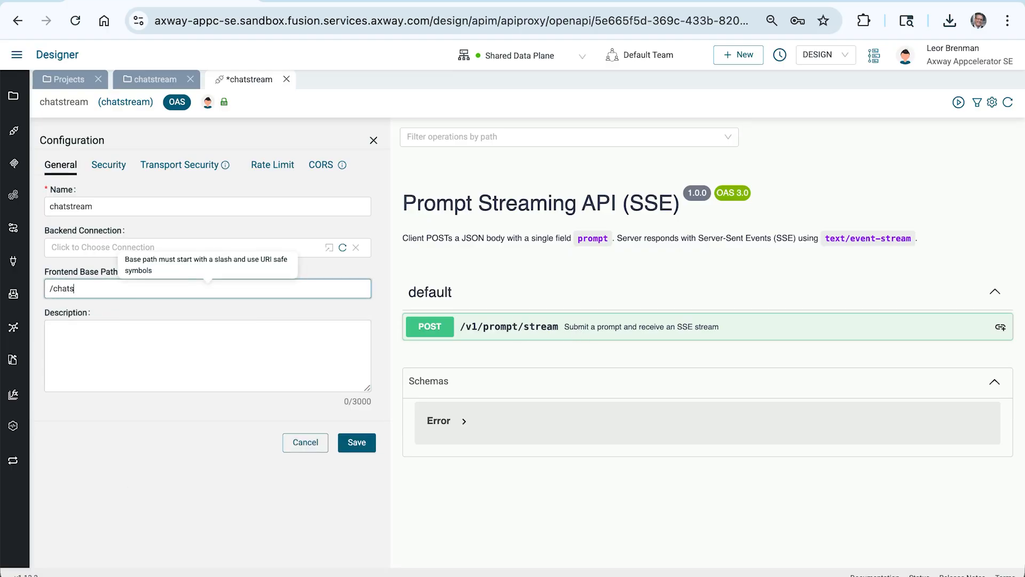
pyautogui.write('tream')
# Step: Link the POST /v1/prompt/stream operation to a new integration named chatstream
pyautogui.click(521, 330)
pyautogui.scroll(-5, 559, 405)
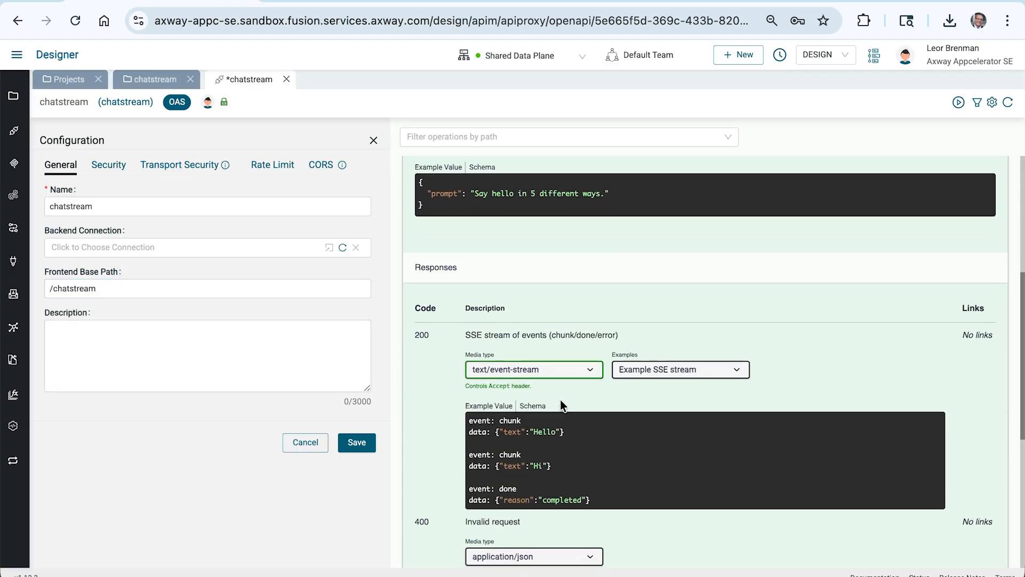
pyautogui.scroll(5, 560, 405)
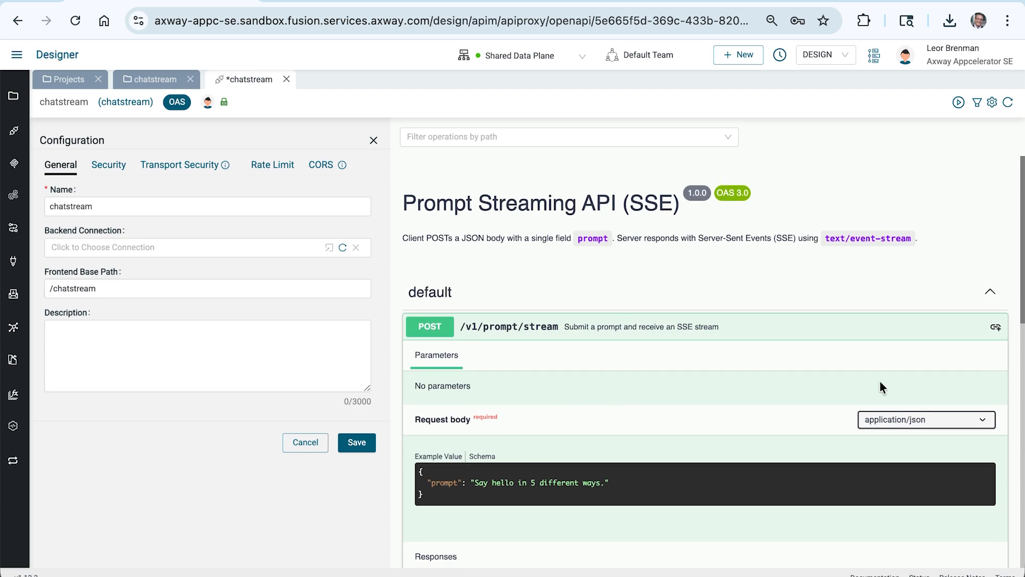
pyautogui.click(996, 328)
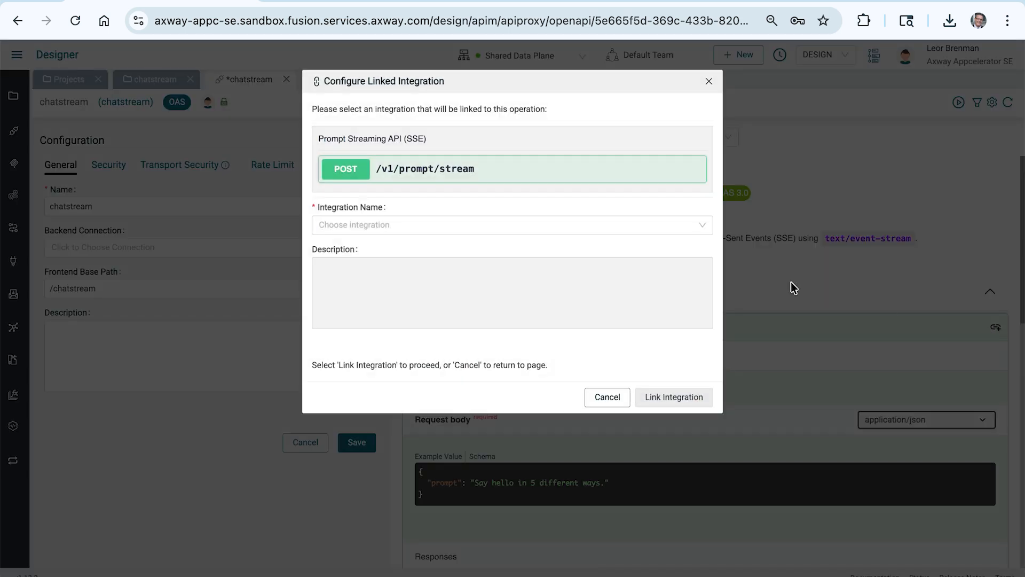
pyautogui.click(412, 225)
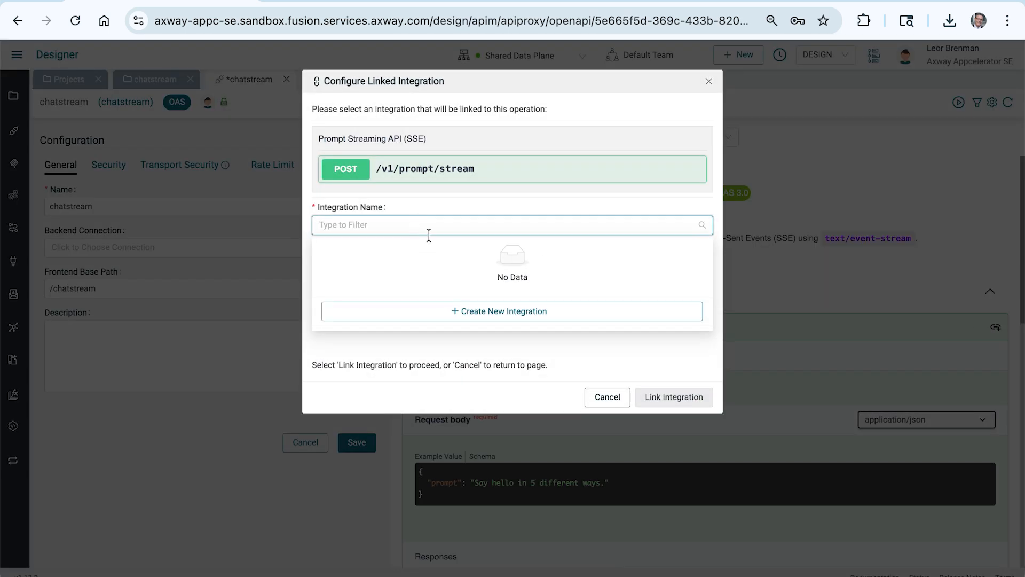
pyautogui.click(495, 311)
pyautogui.write('cha')
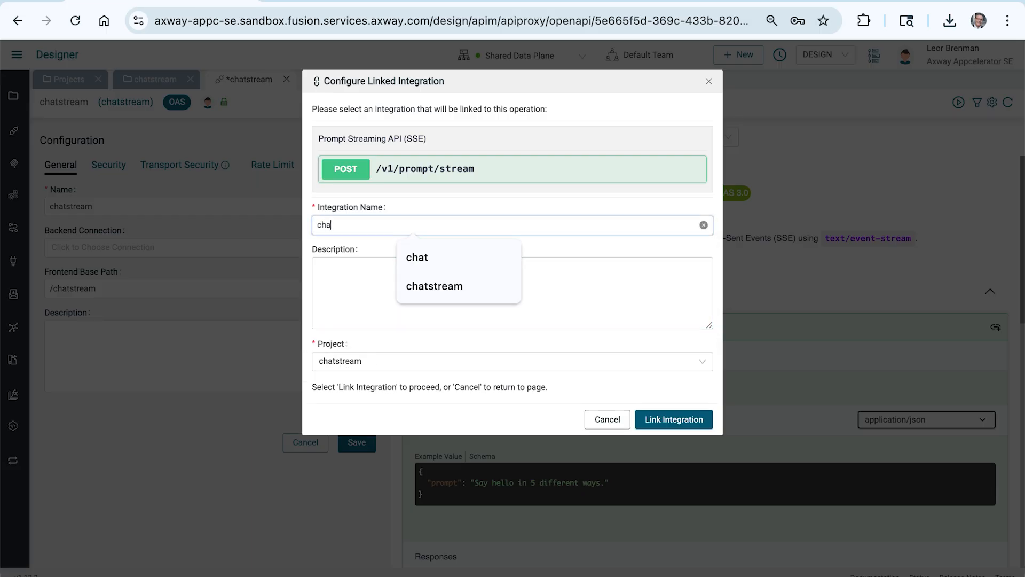
pyautogui.write('tstream')
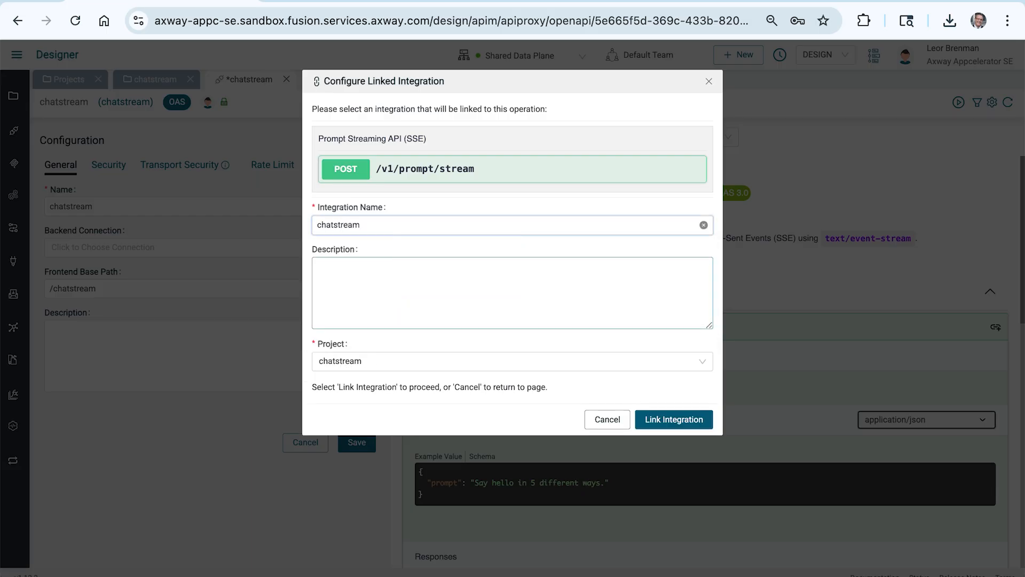
pyautogui.click(672, 420)
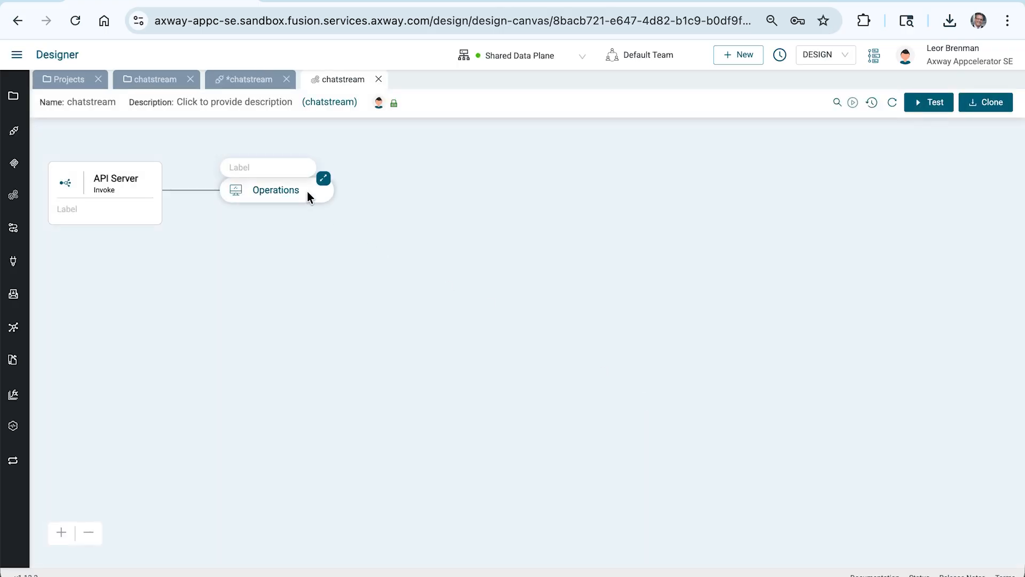
# Step: Add an OpenAI Chat streaming step after the POST /v1/prompt/stream operation in the integration flow
pyautogui.click(323, 177)
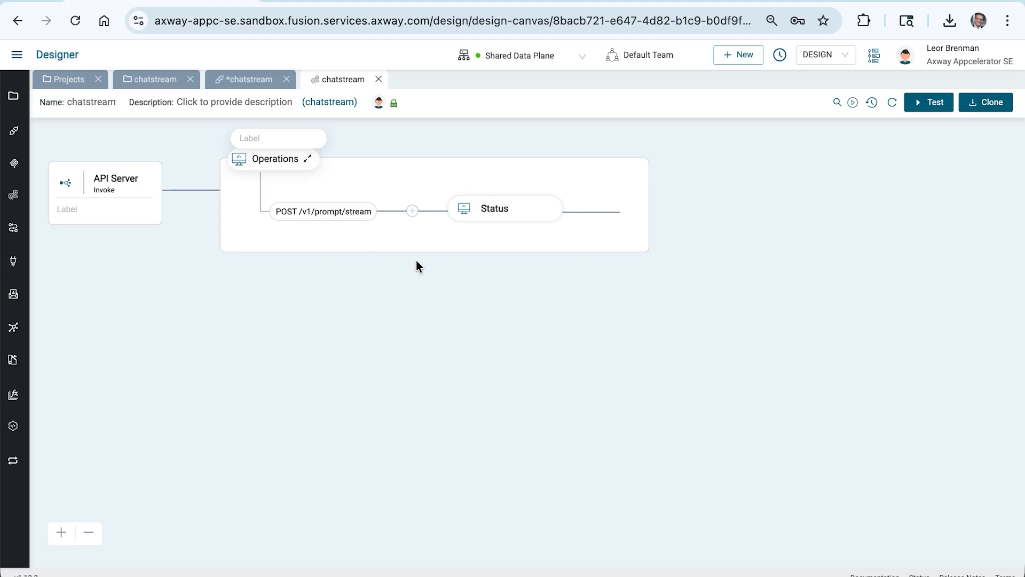
pyautogui.click(413, 211)
pyautogui.click(864, 149)
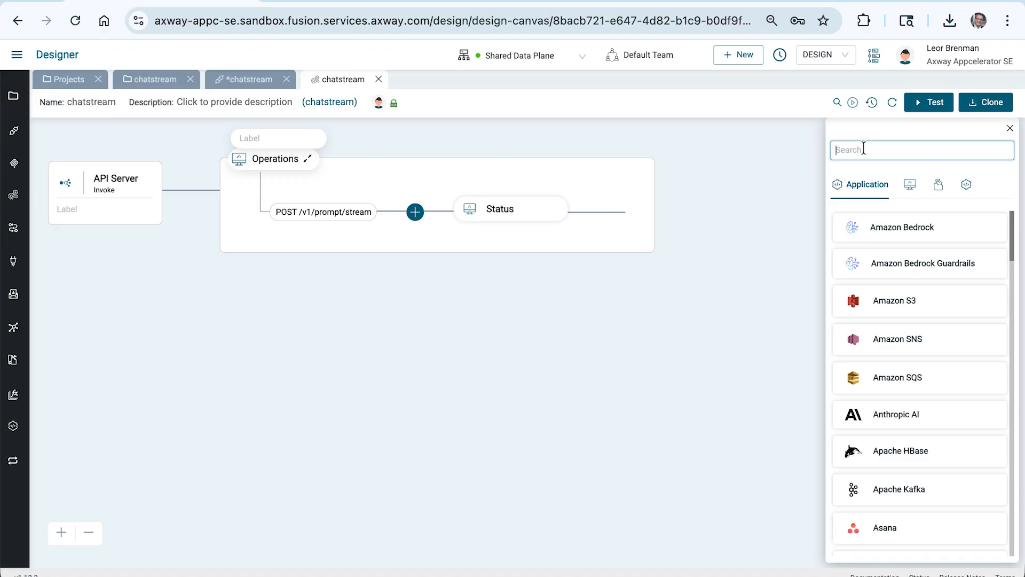
pyautogui.write('open')
pyautogui.click(891, 268)
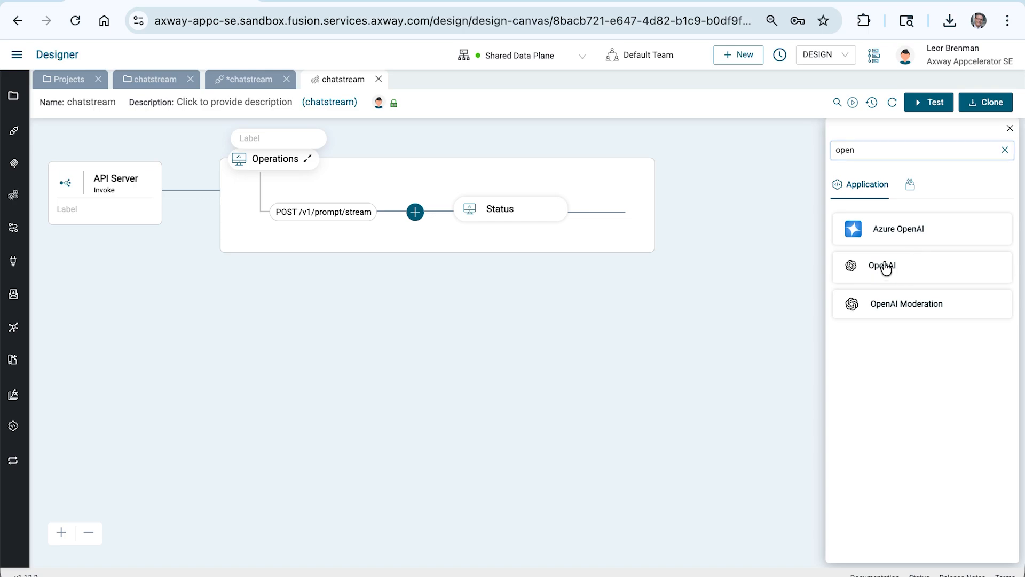
pyautogui.click(882, 312)
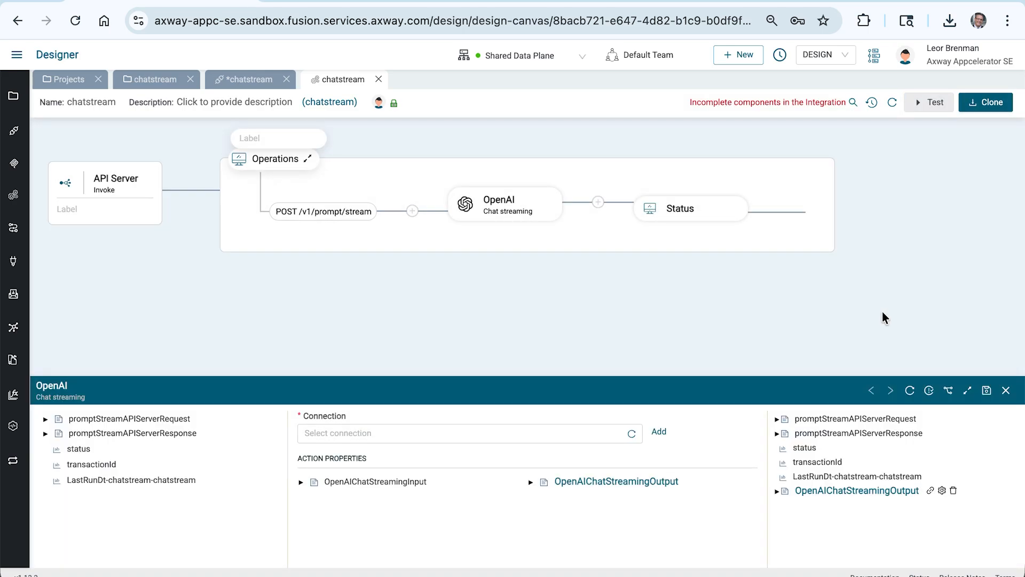
# Step: Create a new connection named groq for the OpenAI step
pyautogui.click(967, 391)
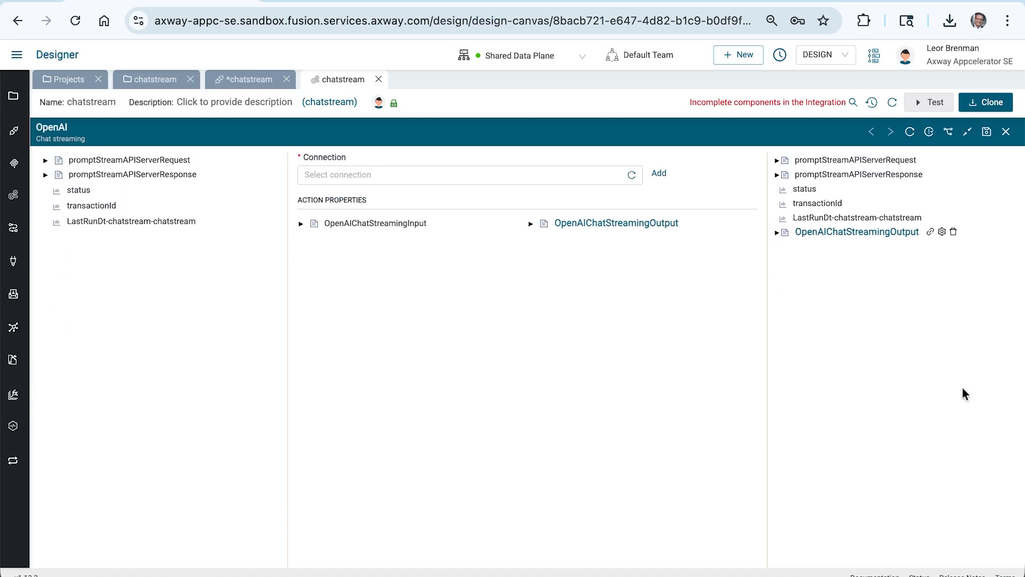
pyautogui.click(660, 175)
pyautogui.click(535, 255)
pyautogui.write('groq')
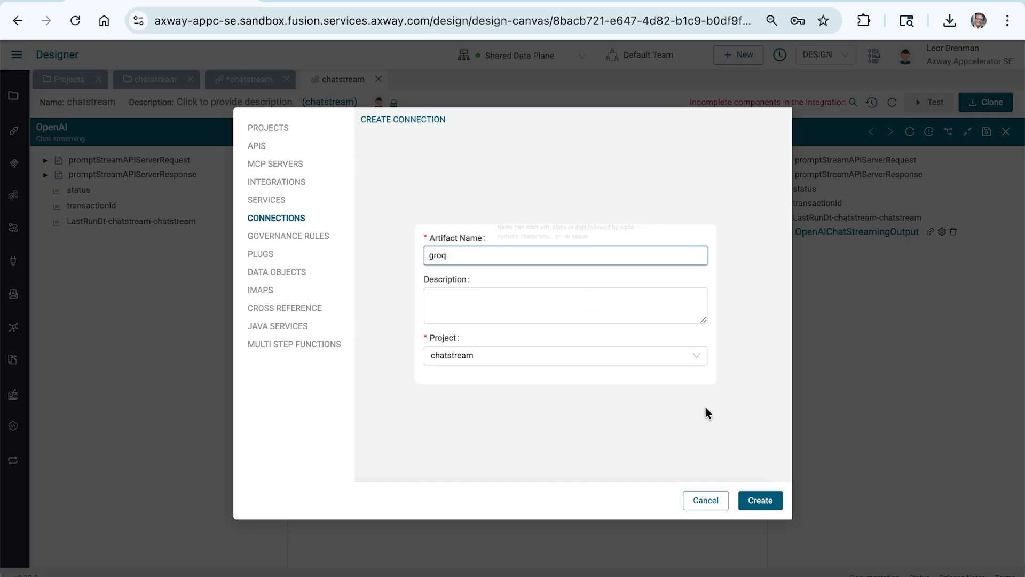
pyautogui.click(760, 500)
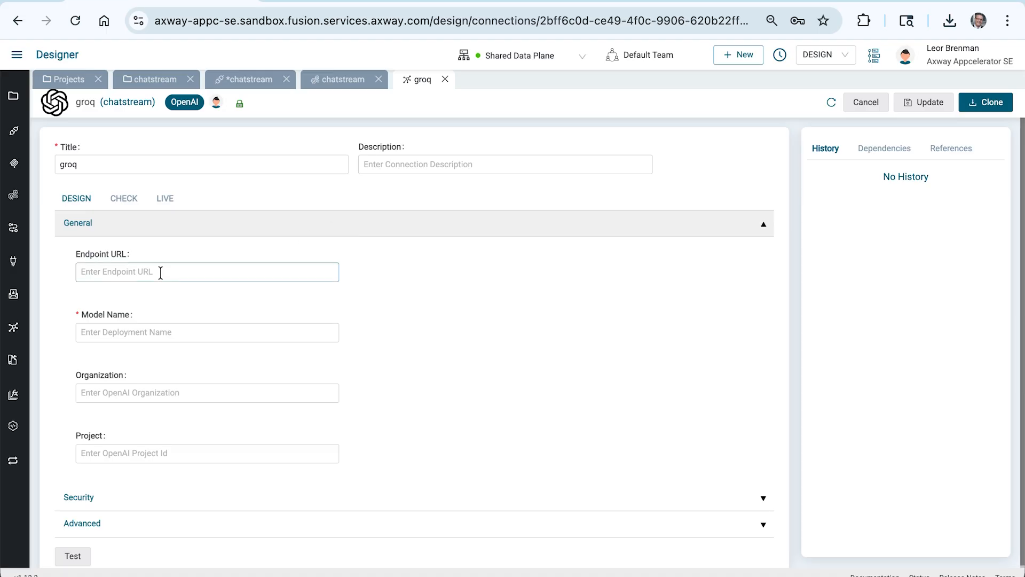
pyautogui.moveTo(123, 326)
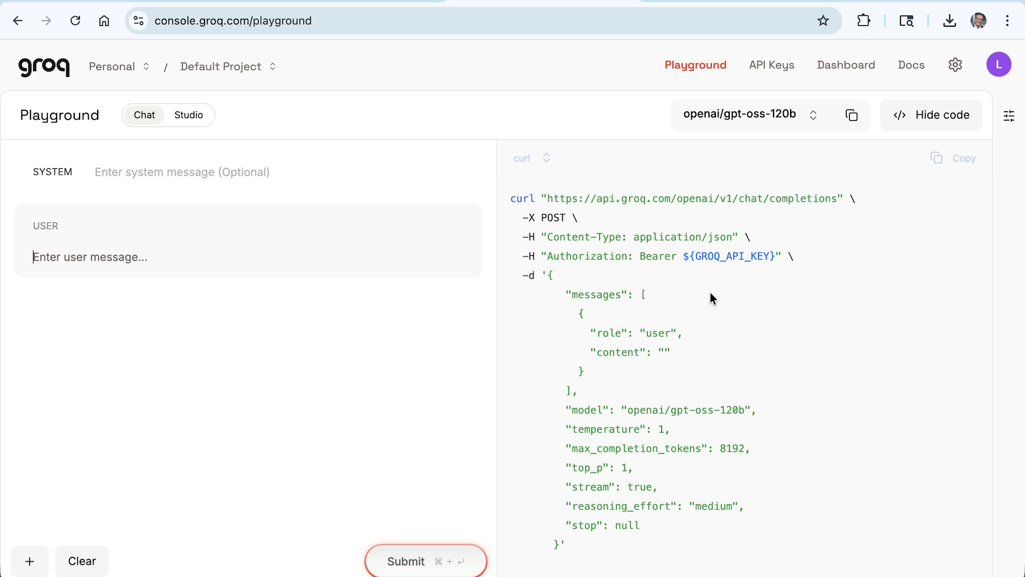
# Step: Switch the Groq playground model to groq/compound-mini and copy its model ID from the code sample
pyautogui.moveTo(628, 409); pyautogui.dragTo(747, 412)
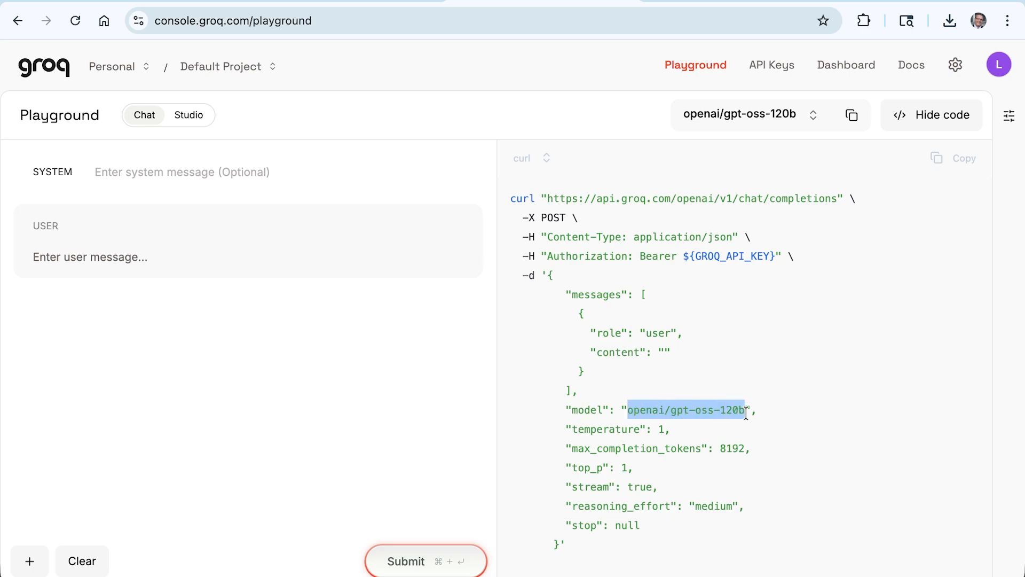
pyautogui.click(722, 114)
pyautogui.moveTo(725, 300)
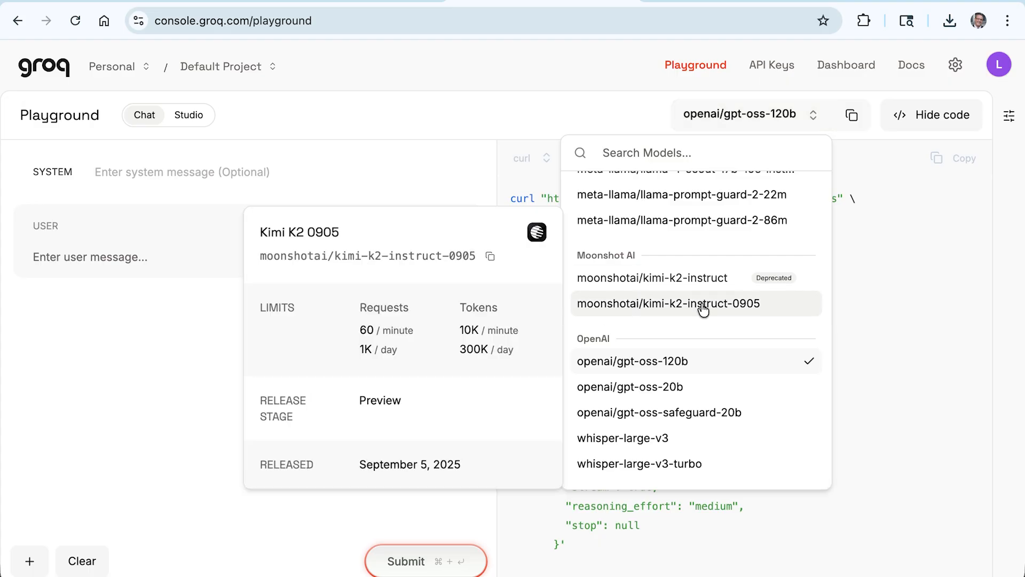
pyautogui.scroll(2, 704, 310)
pyautogui.scroll(4, 703, 310)
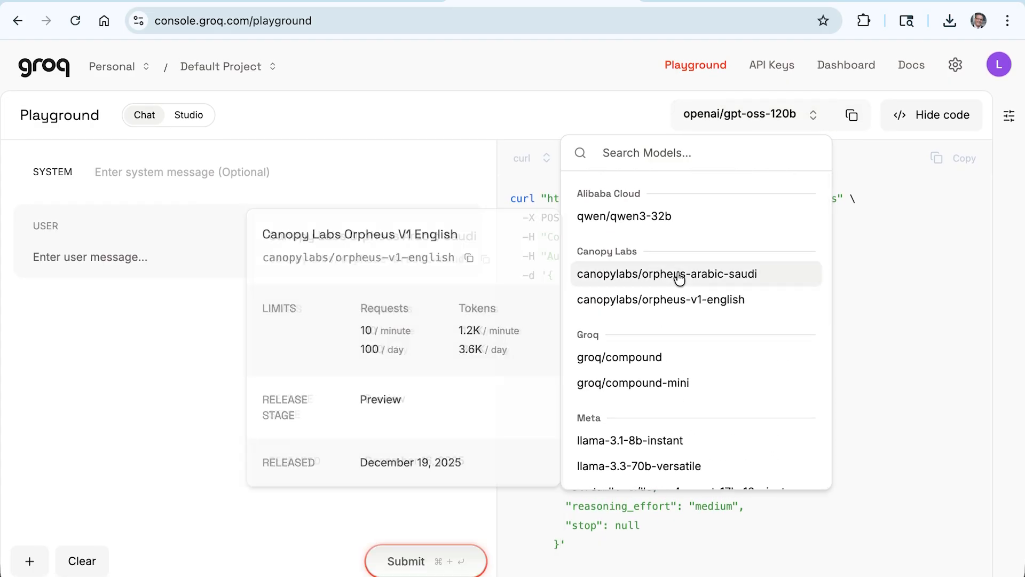
pyautogui.click(645, 383)
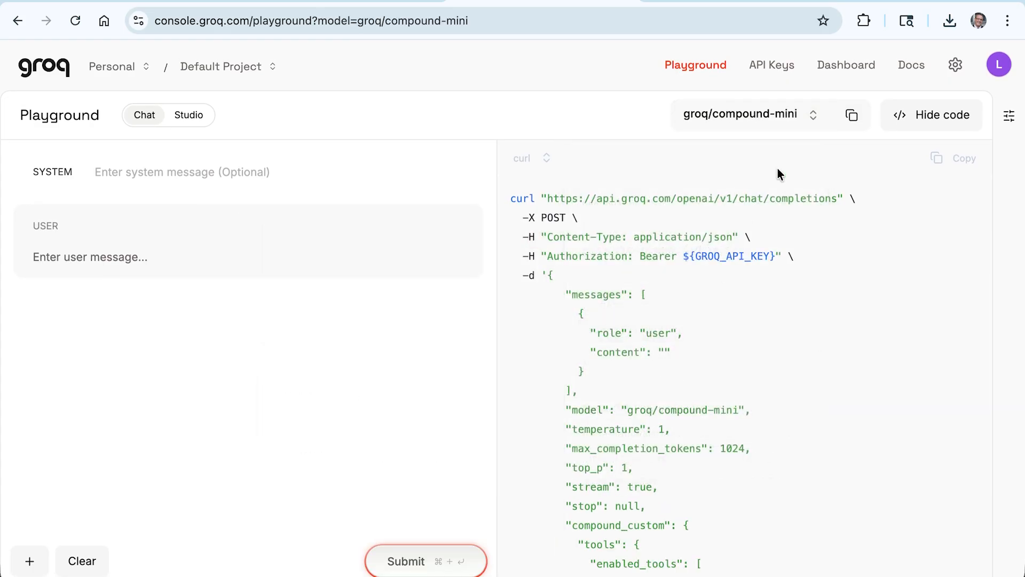
pyautogui.moveTo(628, 412); pyautogui.dragTo(738, 413)
pyautogui.press('super+c')
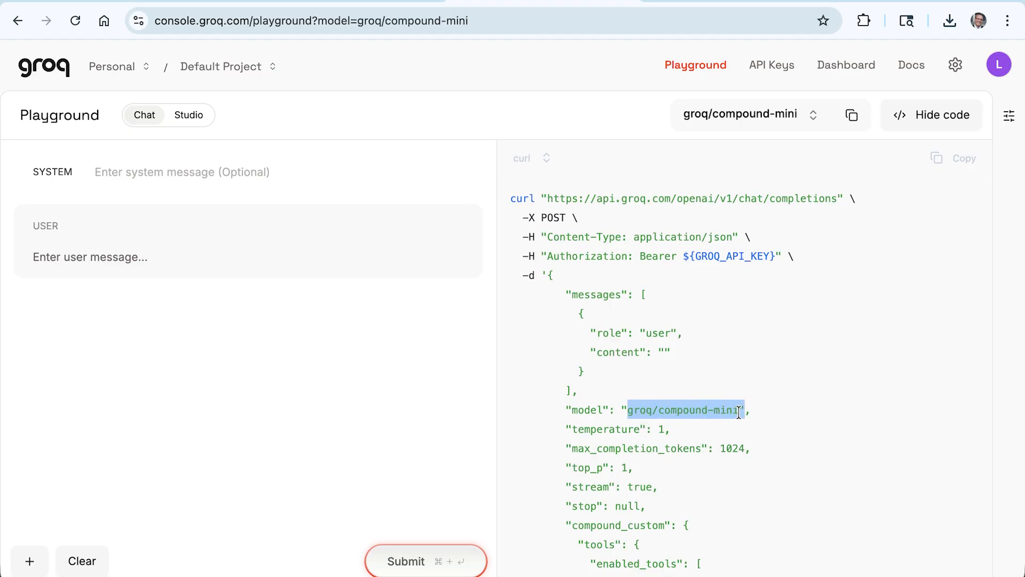
pyautogui.press('super+Tab')
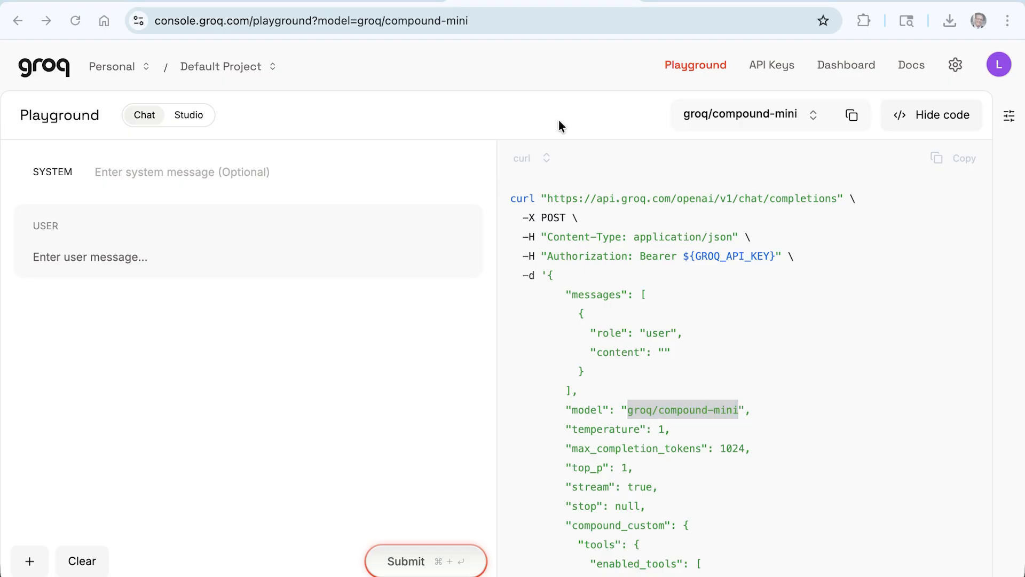
pyautogui.press('super+Tab')
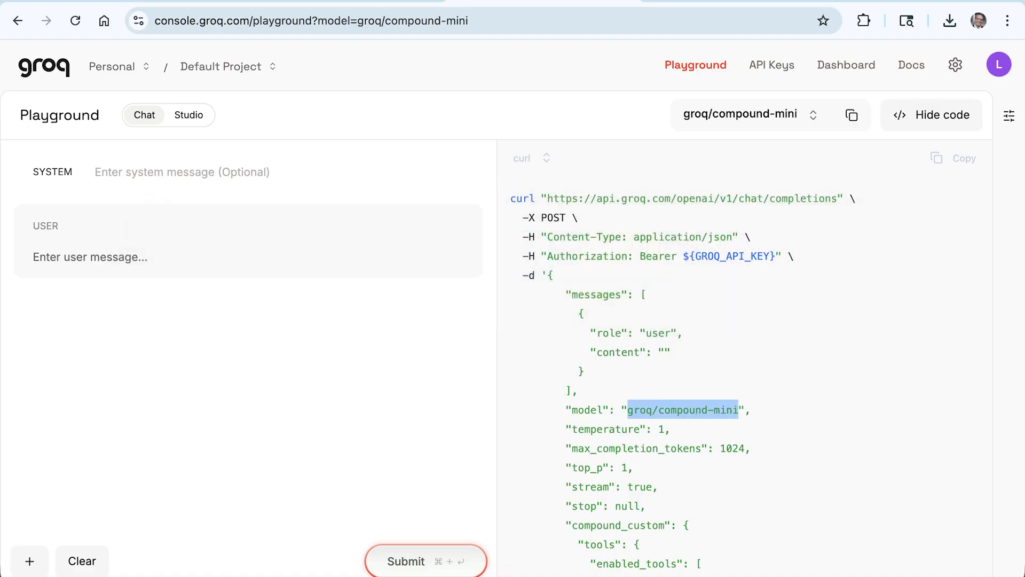
# Step: Paste groq/compound-mini as the Model Name of the groq connection
pyautogui.click(176, 3)
pyautogui.click(136, 332)
pyautogui.press('super+v')
pyautogui.scroll(-1, 334, 368)
pyautogui.click(80, 490)
pyautogui.scroll(-2, 181, 481)
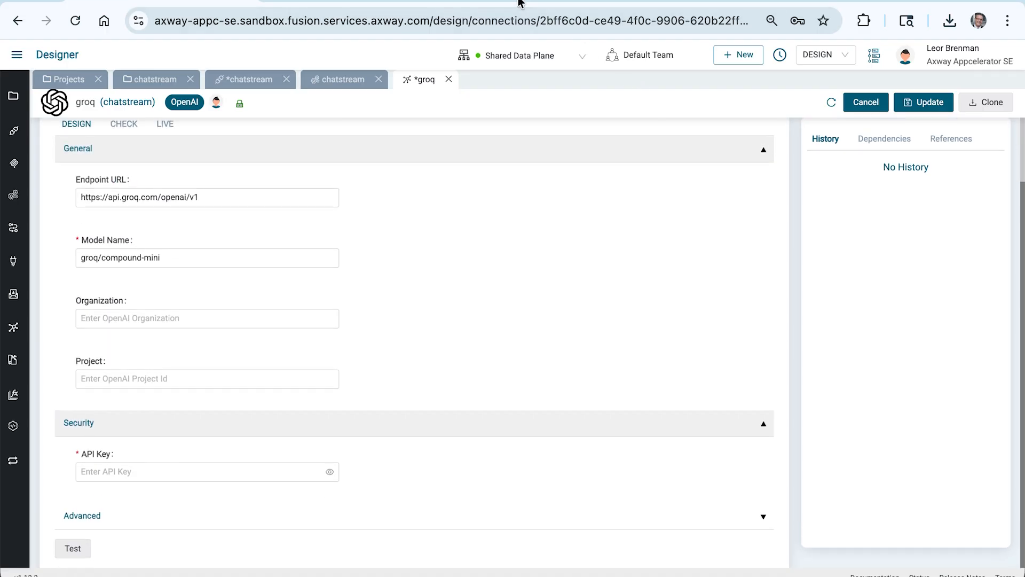
# Step: Enter the Groq API key from the Groq console into the connection's API Key field
pyautogui.click(518, 3)
pyautogui.click(782, 65)
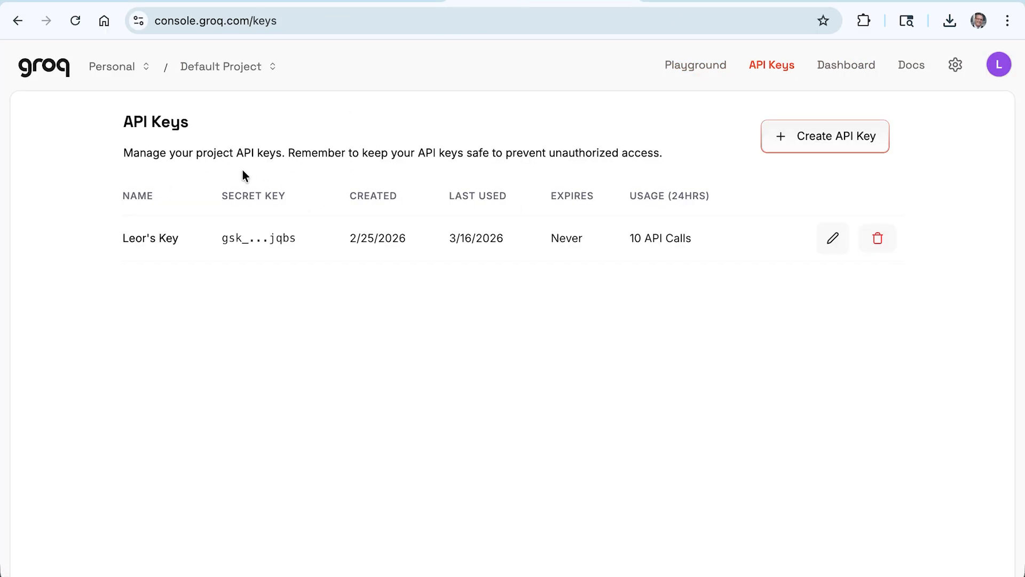
pyautogui.click(187, 3)
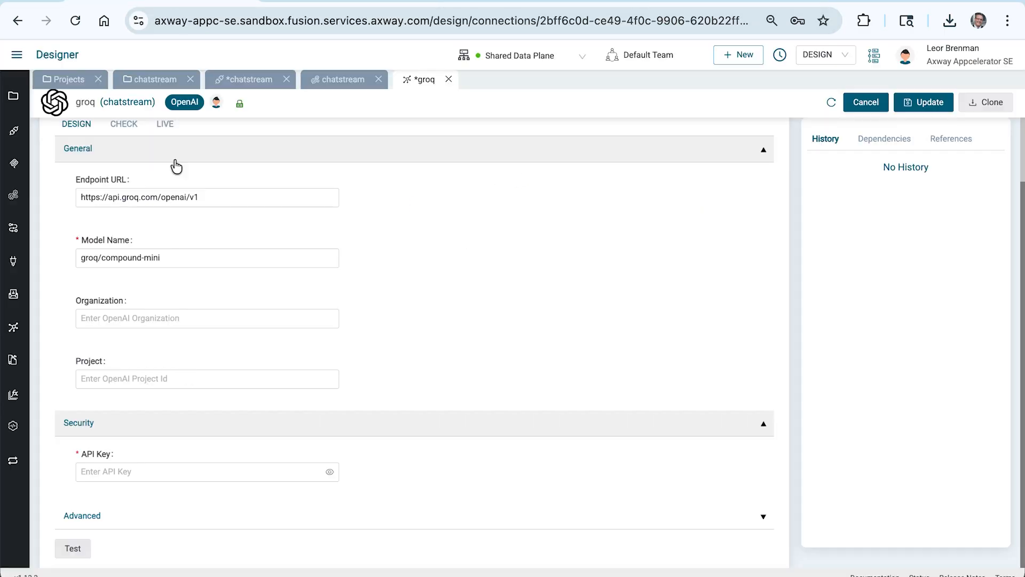
pyautogui.click(118, 471)
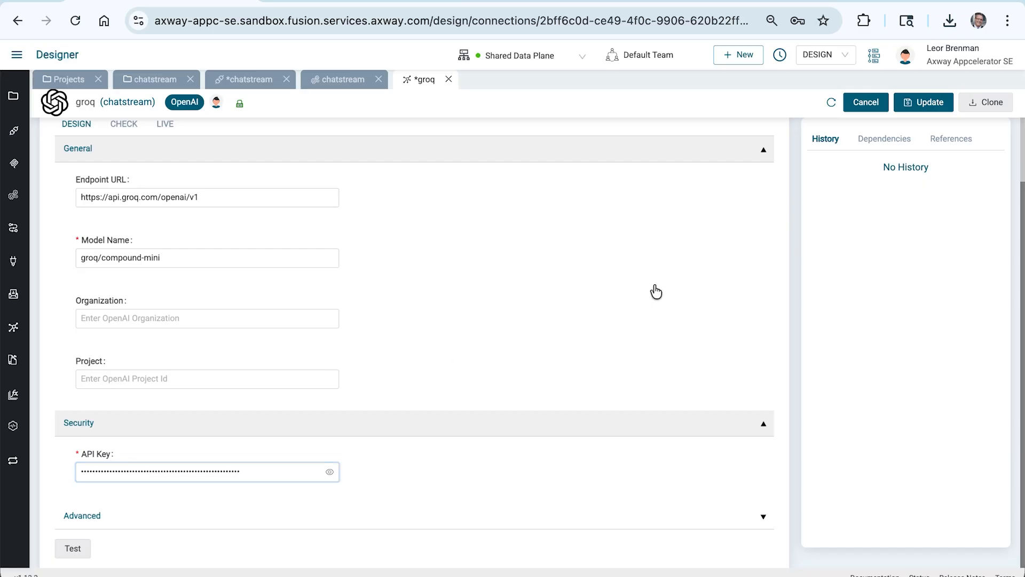
# Step: Save the groq connection, dismiss the browser's password prompt, and test the connection
pyautogui.click(927, 105)
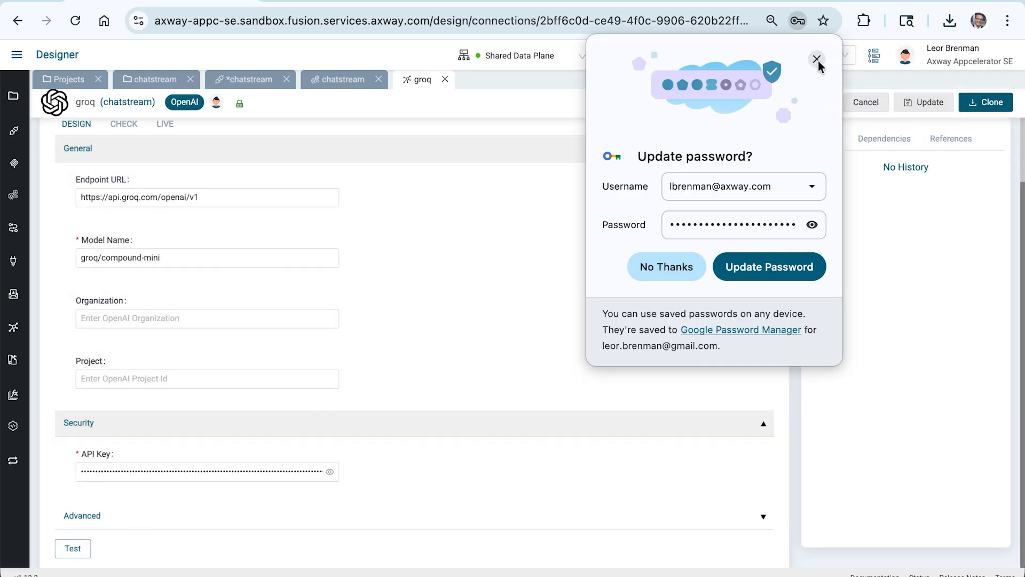
pyautogui.click(816, 59)
pyautogui.click(73, 553)
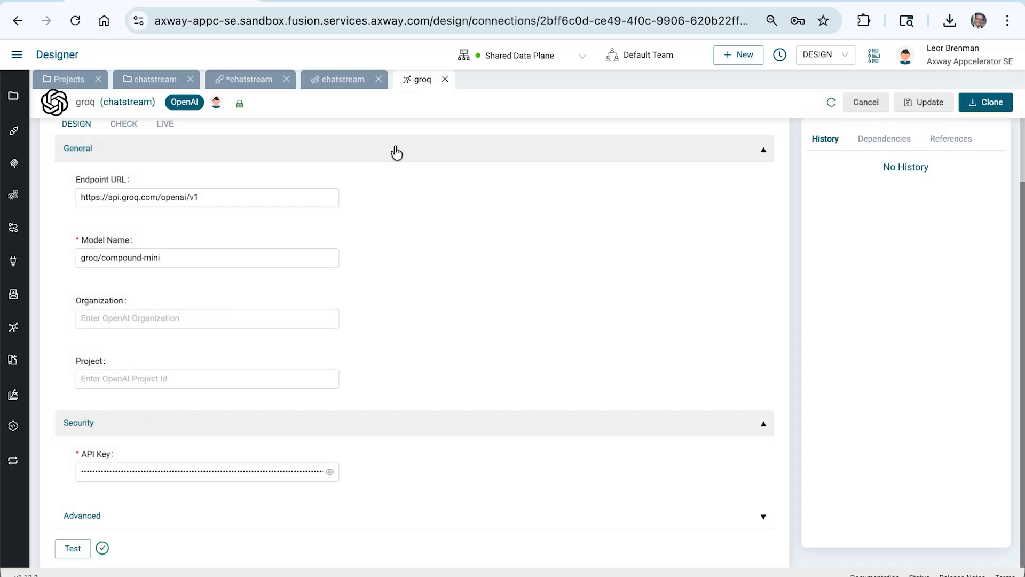
# Step: Select the groq connection for the OpenAI Chat streaming step in the chatstream integration
pyautogui.click(445, 79)
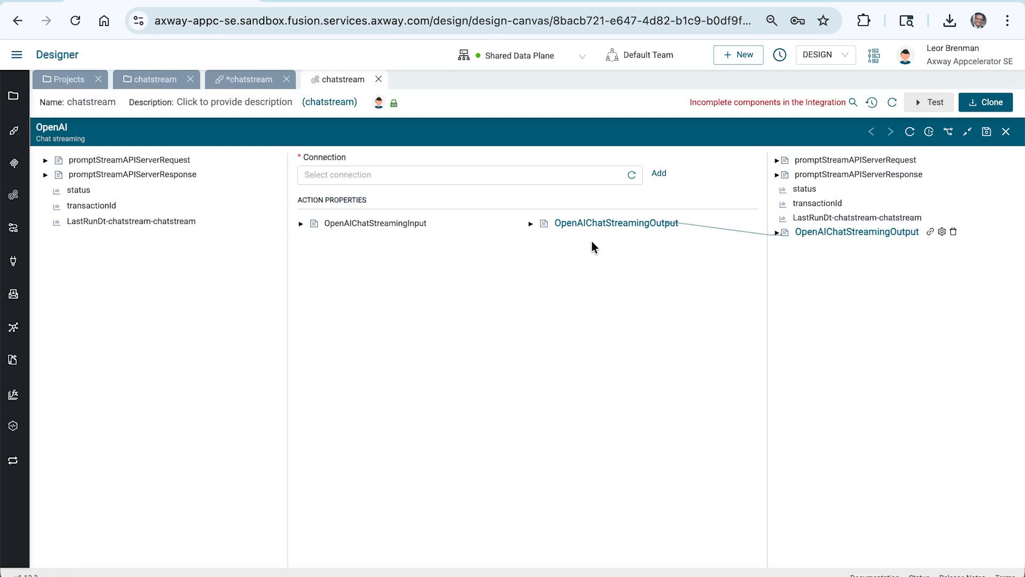
pyautogui.click(631, 172)
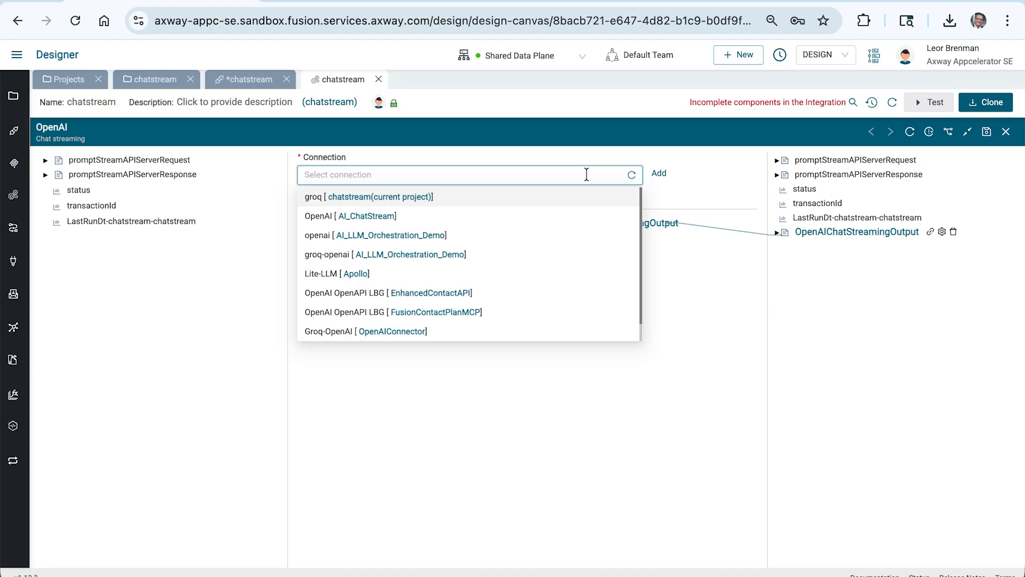
pyautogui.click(389, 196)
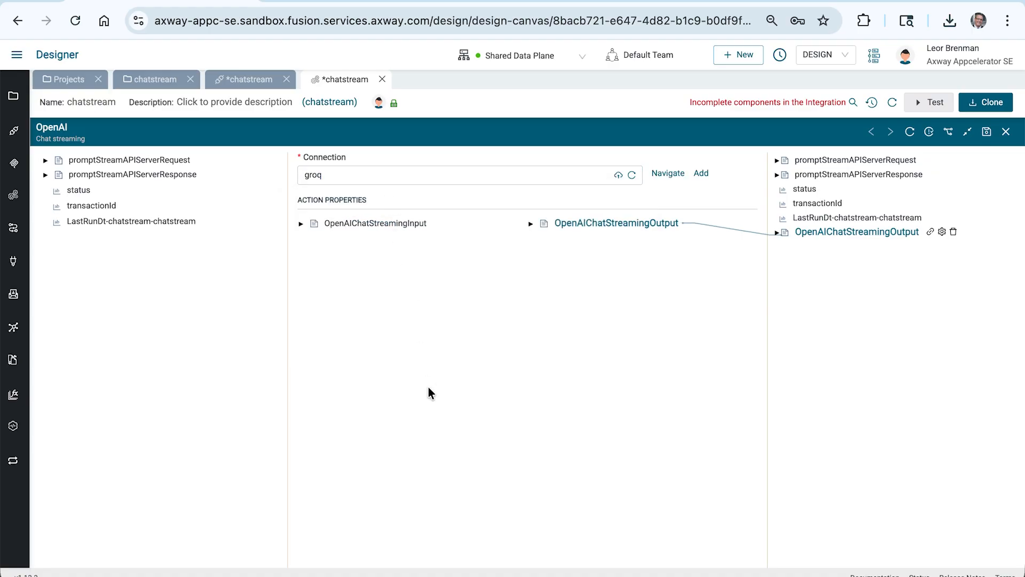
# Step: Set the input prompt text to "You are a helpful chat bot. Please respond nicely."
pyautogui.click(302, 224)
pyautogui.click(312, 240)
pyautogui.rightClick(354, 253)
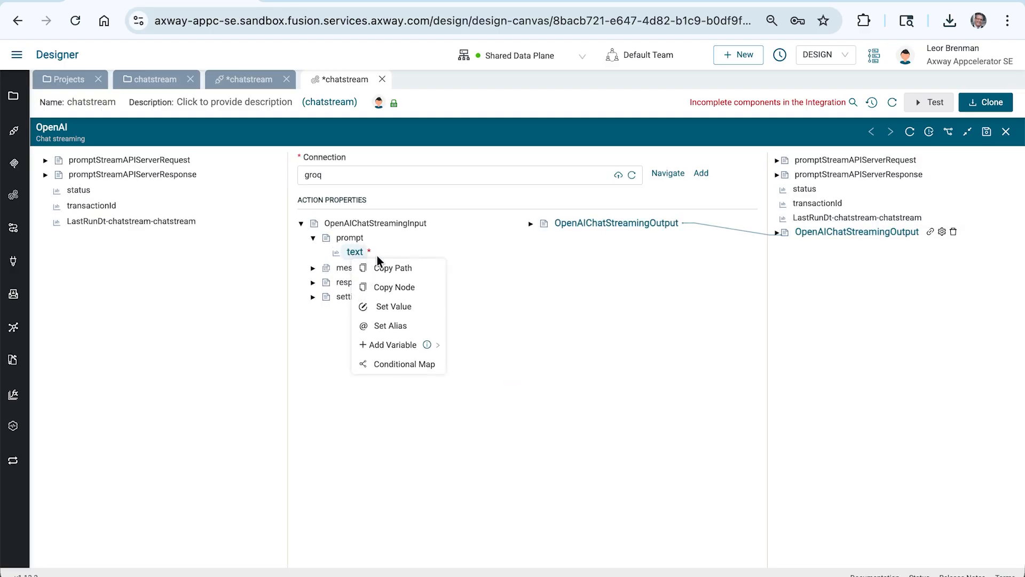
pyautogui.click(393, 306)
pyautogui.write('You are a hekl')
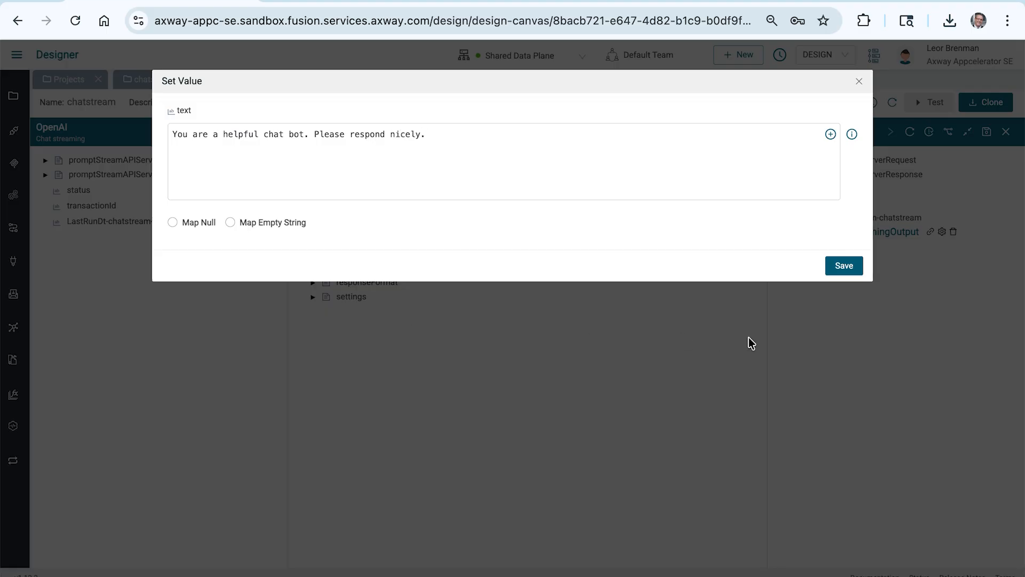
pyautogui.click(849, 261)
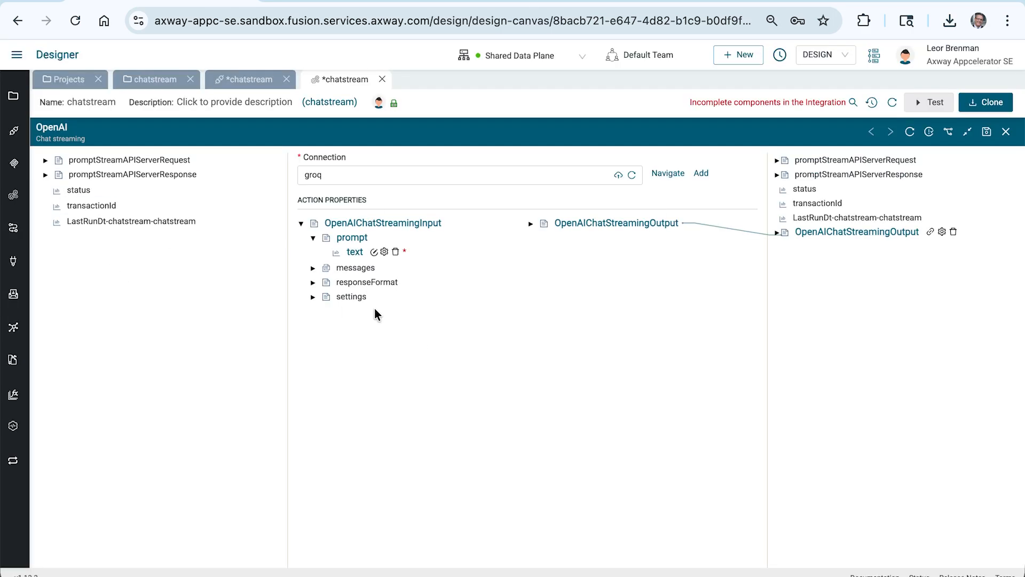
# Step: Set the messages type to USER in the OpenAI step's input
pyautogui.click(312, 269)
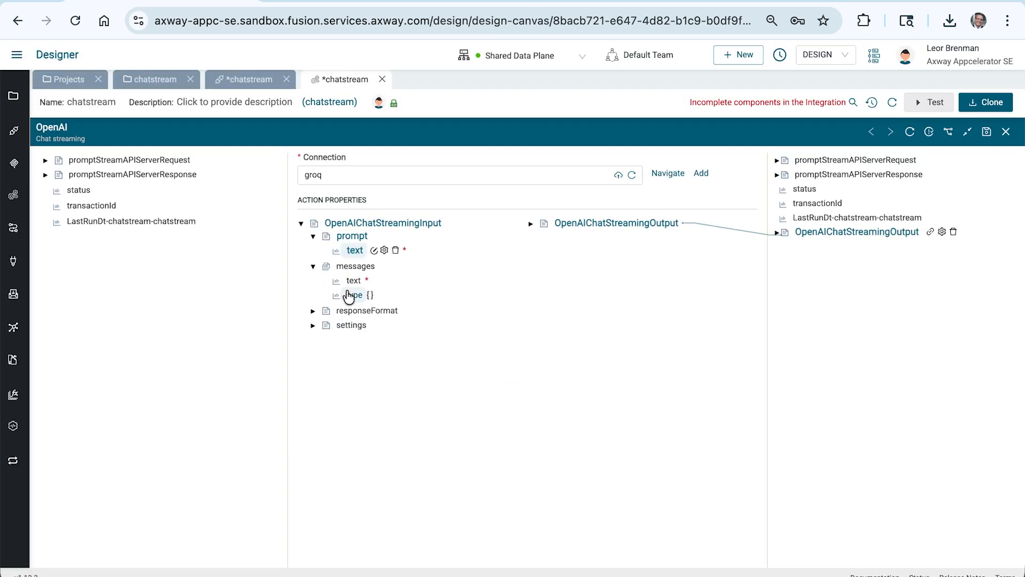
pyautogui.rightClick(351, 296)
pyautogui.click(363, 347)
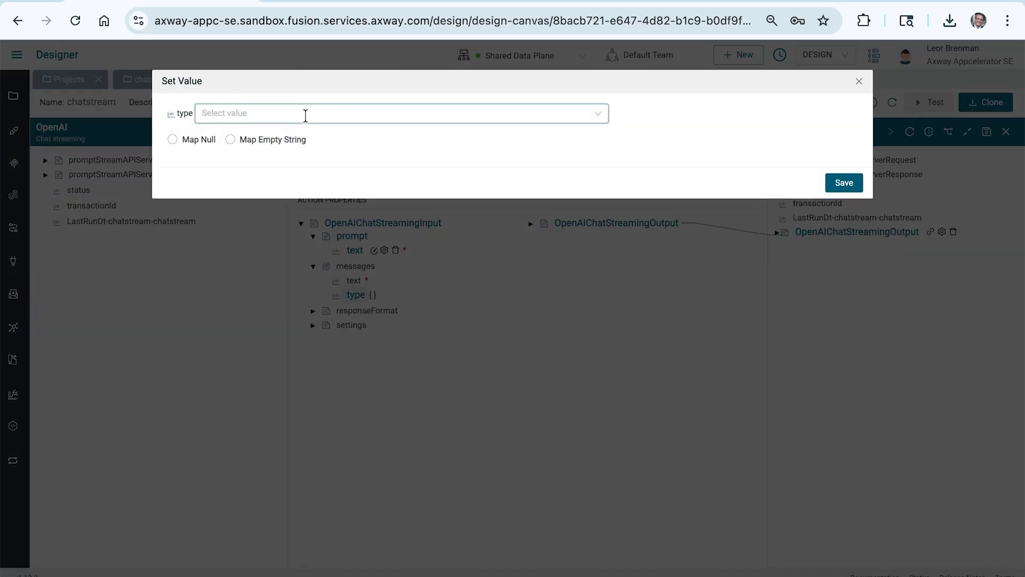
pyautogui.click(305, 114)
pyautogui.click(287, 157)
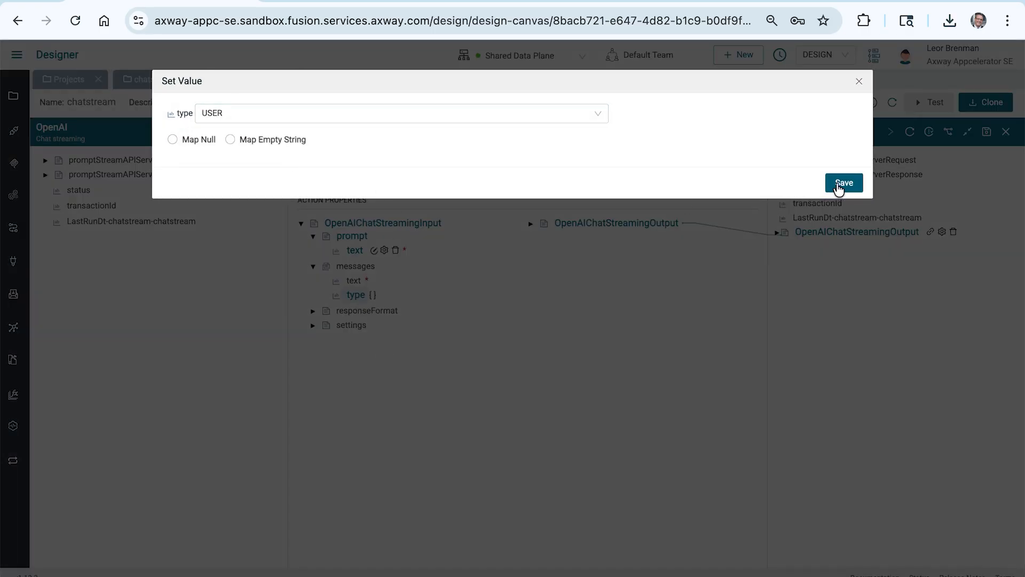
pyautogui.click(836, 188)
# Step: Map the request body's prompt to the messages text, then save and close the OpenAI step
pyautogui.click(46, 160)
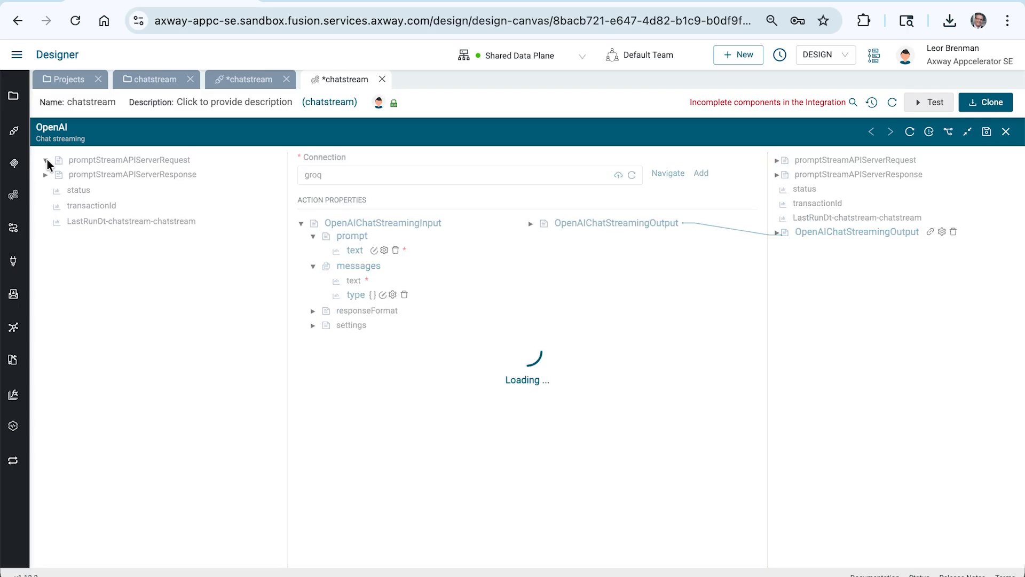
pyautogui.click(57, 175)
pyautogui.moveTo(116, 197); pyautogui.dragTo(361, 287)
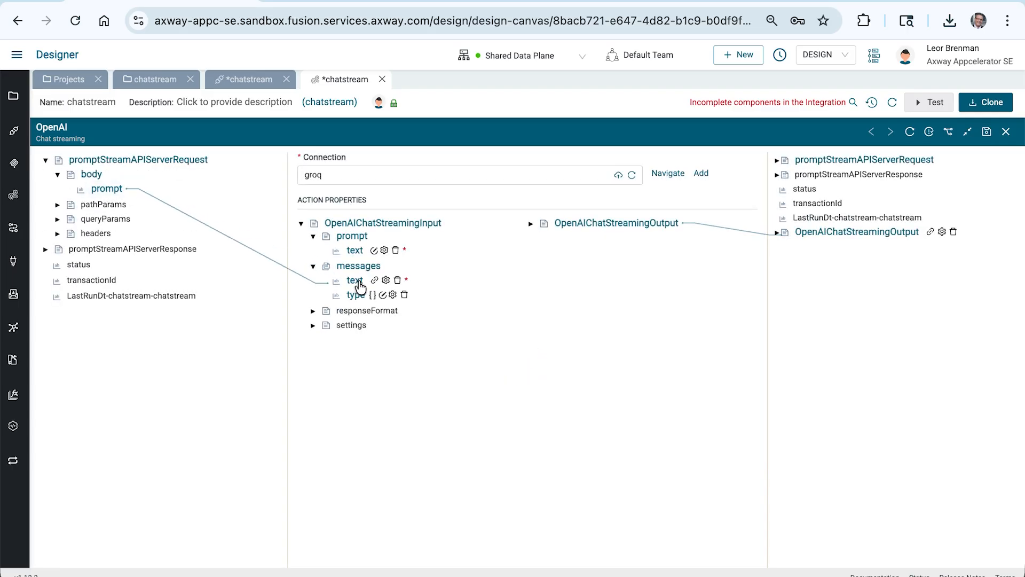
pyautogui.click(986, 133)
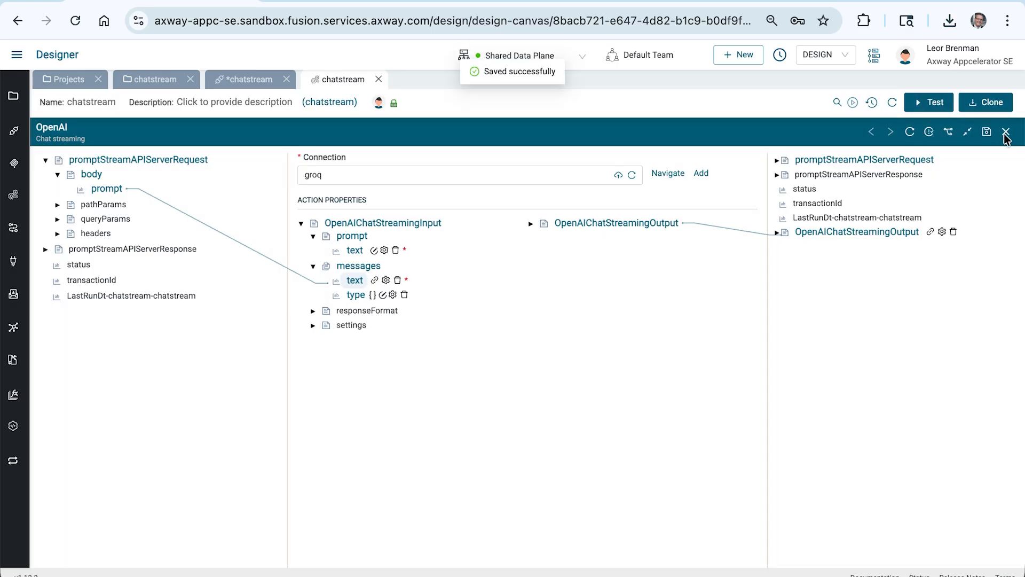
pyautogui.click(1006, 132)
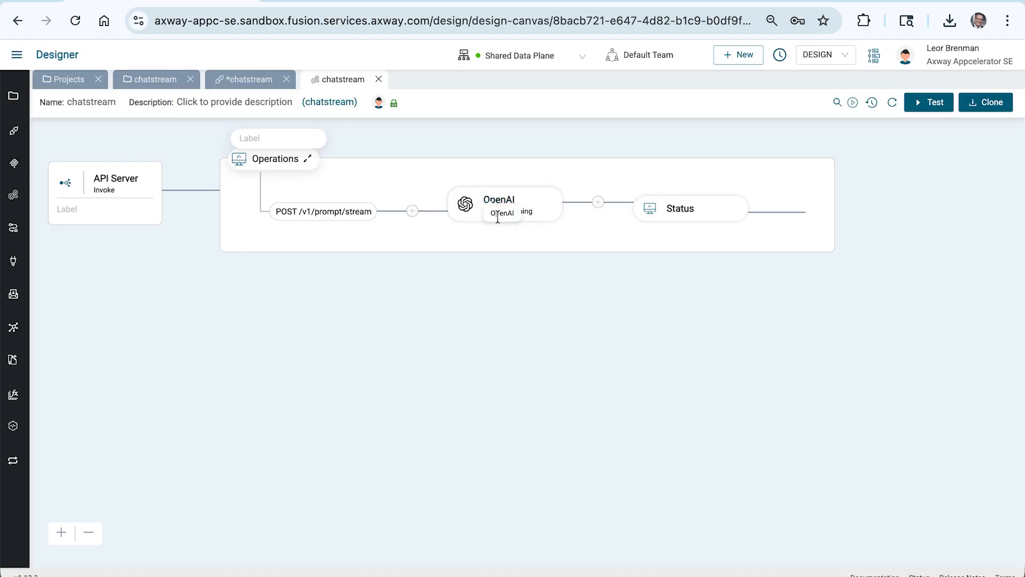
# Step: Add an API Server Write Server Sent Event step inside the OpenAI step's loop
pyautogui.moveTo(539, 198)
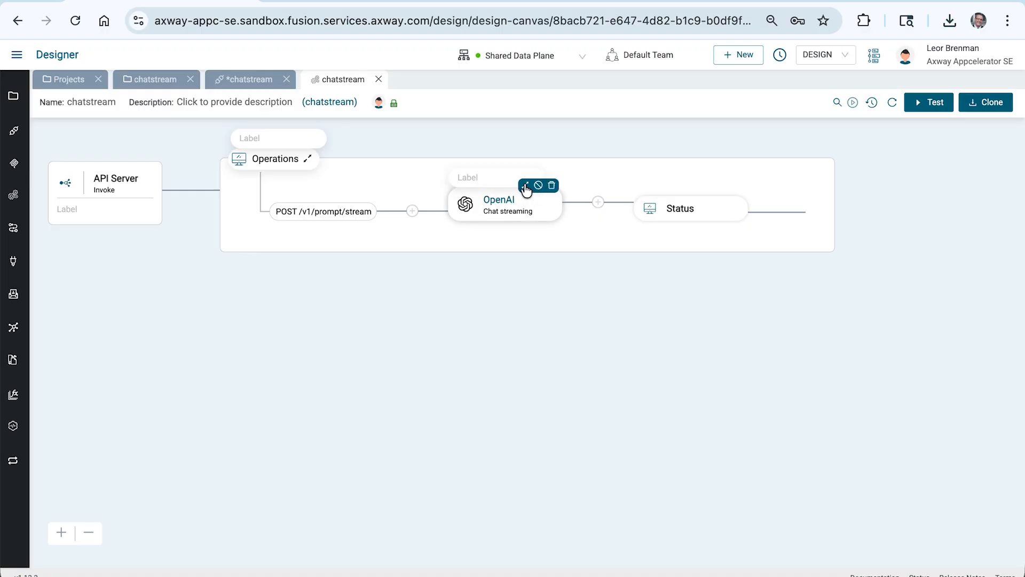
pyautogui.click(525, 186)
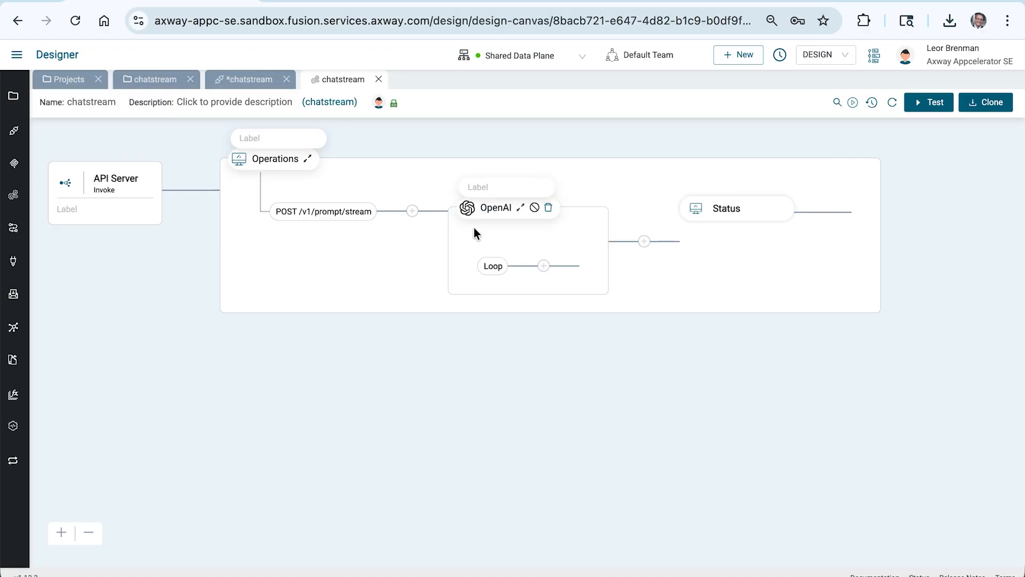
pyautogui.click(545, 267)
pyautogui.click(884, 150)
pyautogui.write('api')
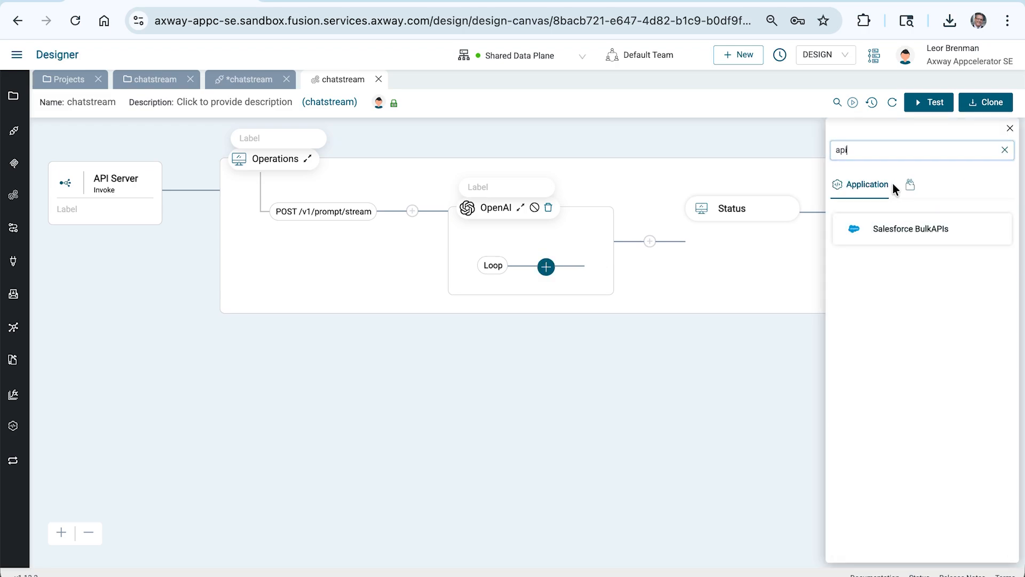
pyautogui.click(910, 184)
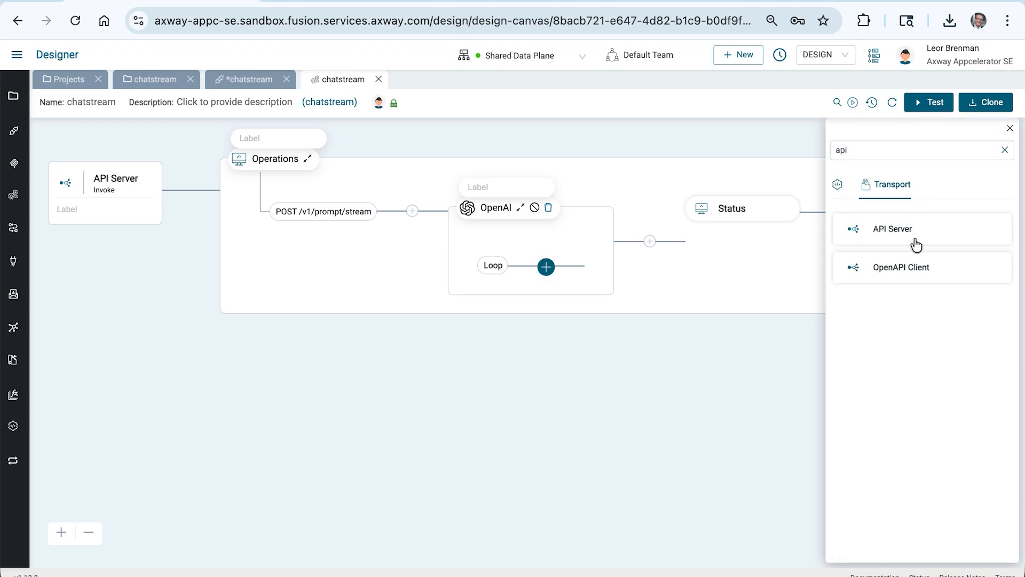
pyautogui.click(904, 235)
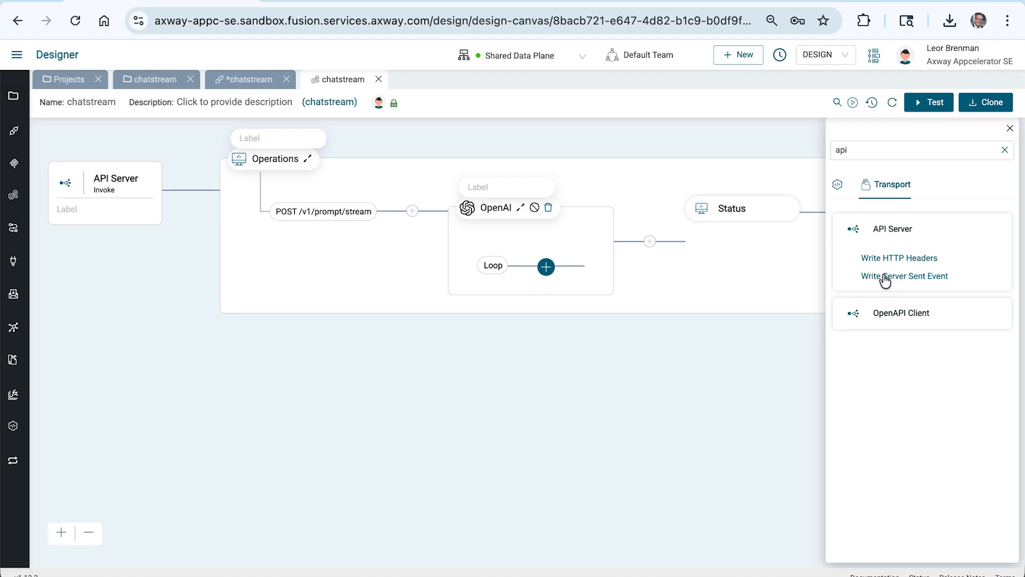
pyautogui.click(911, 276)
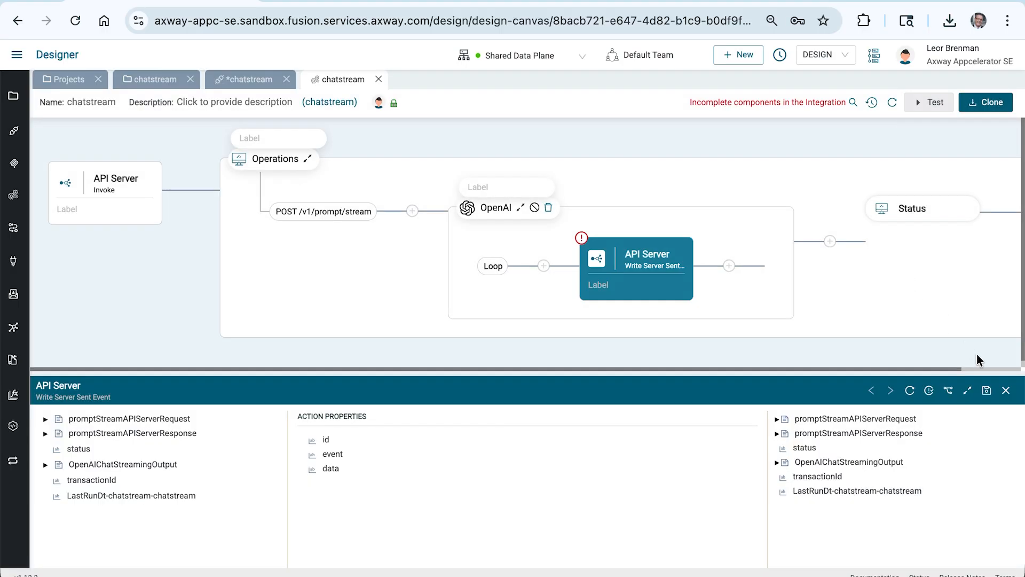
# Step: Set the Write Server Sent Event step's event value to "chunk" and save the step
pyautogui.click(968, 390)
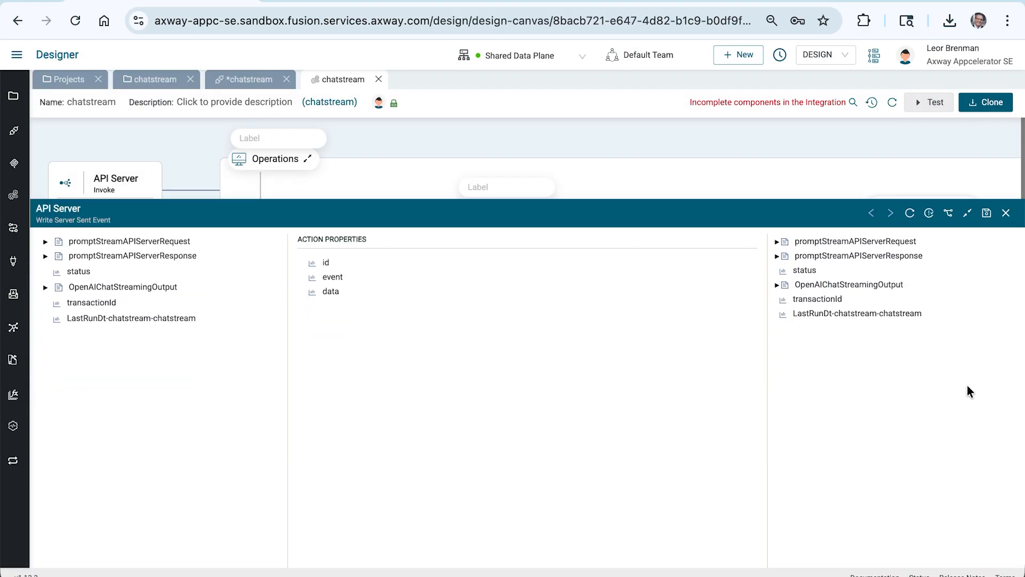
pyautogui.rightClick(328, 195)
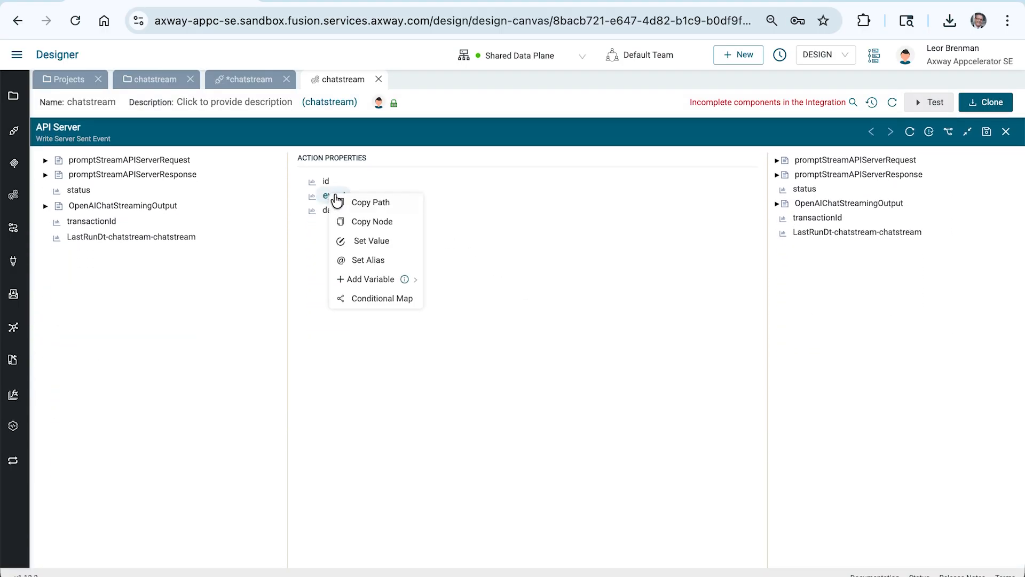
pyautogui.click(355, 240)
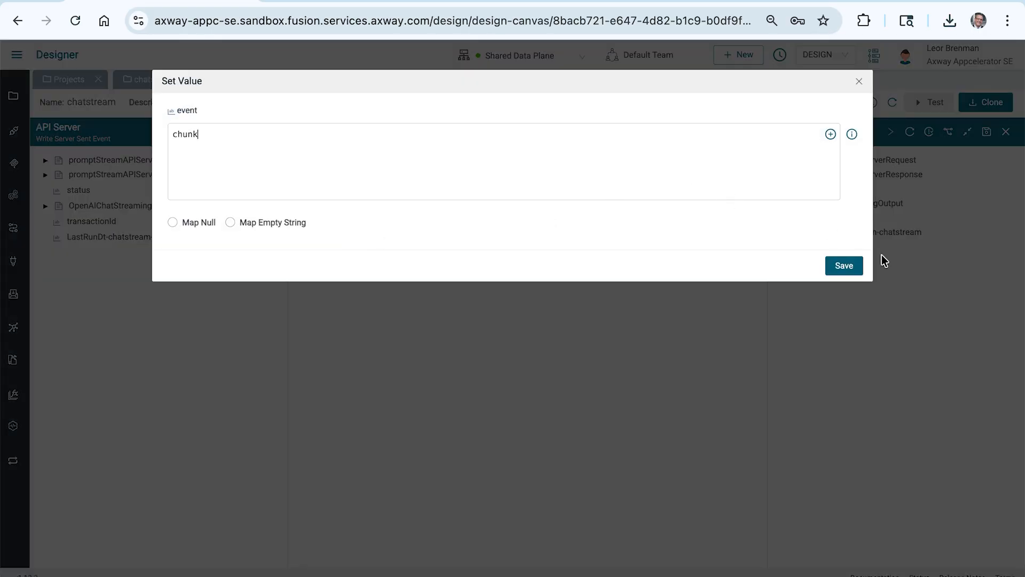
pyautogui.click(850, 266)
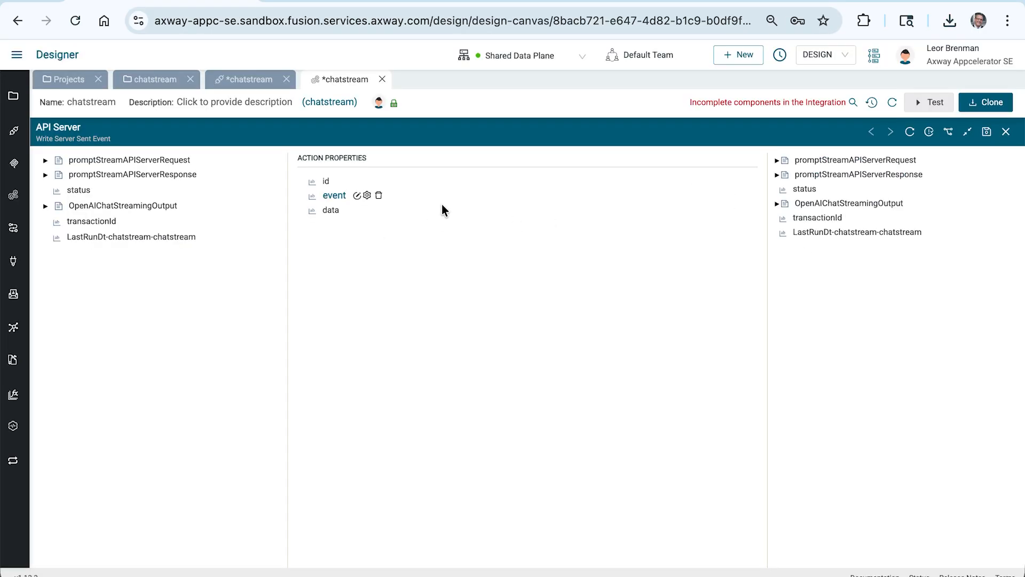
pyautogui.click(986, 131)
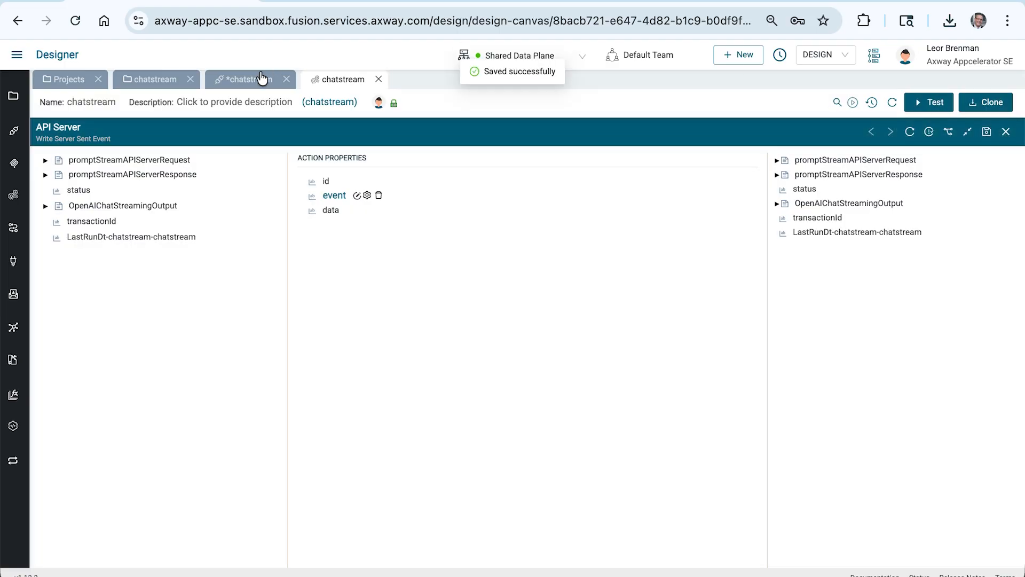
# Step: Set the API proxy's frontend base path to /chatstream and save the configuration
pyautogui.click(255, 79)
pyautogui.click(643, 156)
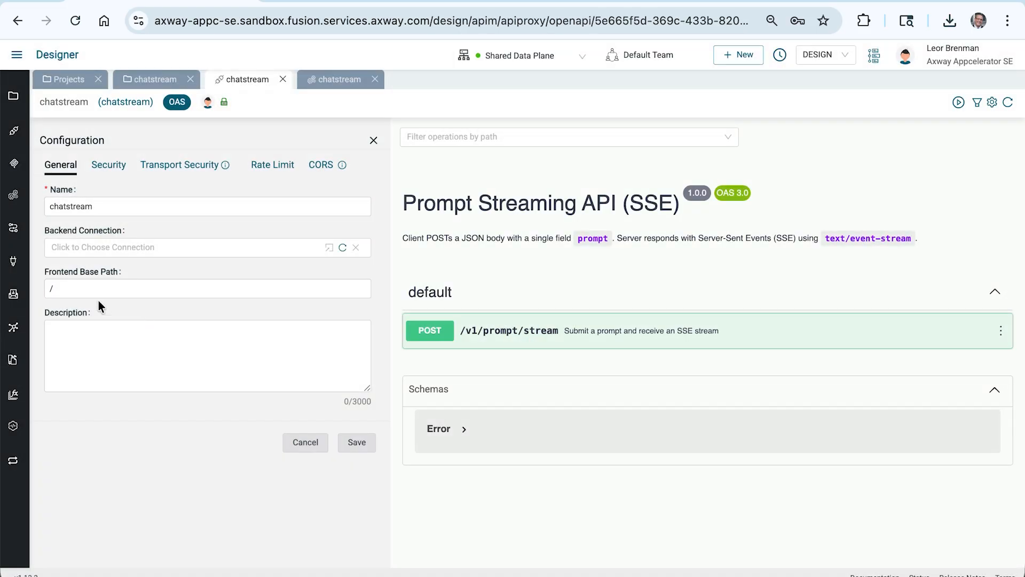
pyautogui.click(98, 292)
pyautogui.write('chatstream')
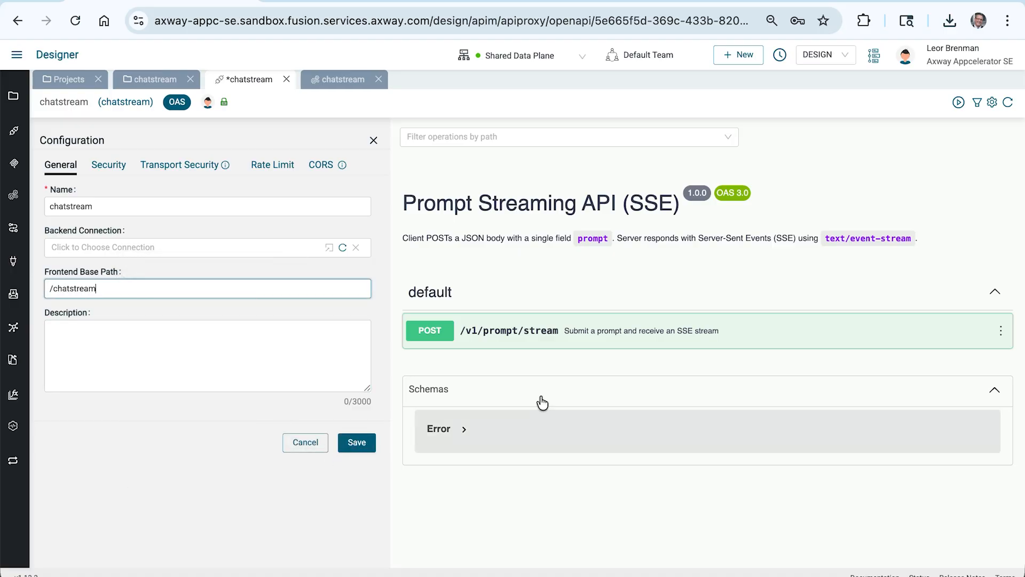
pyautogui.click(355, 442)
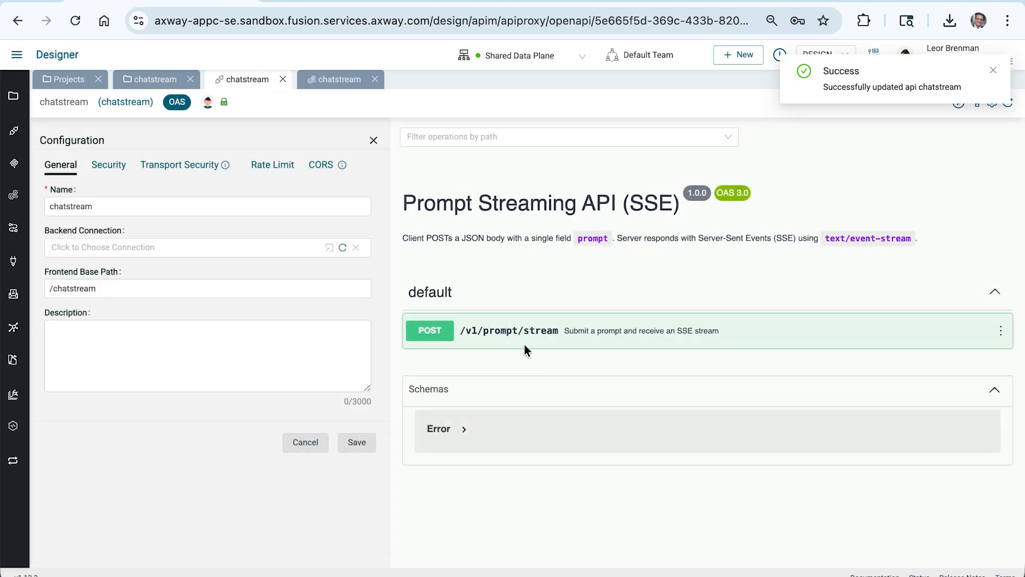
# Step: Map the OpenAI streaming output's delta text to the SSE data field, then save and close the step
pyautogui.click(526, 342)
pyautogui.scroll(-7, 566, 382)
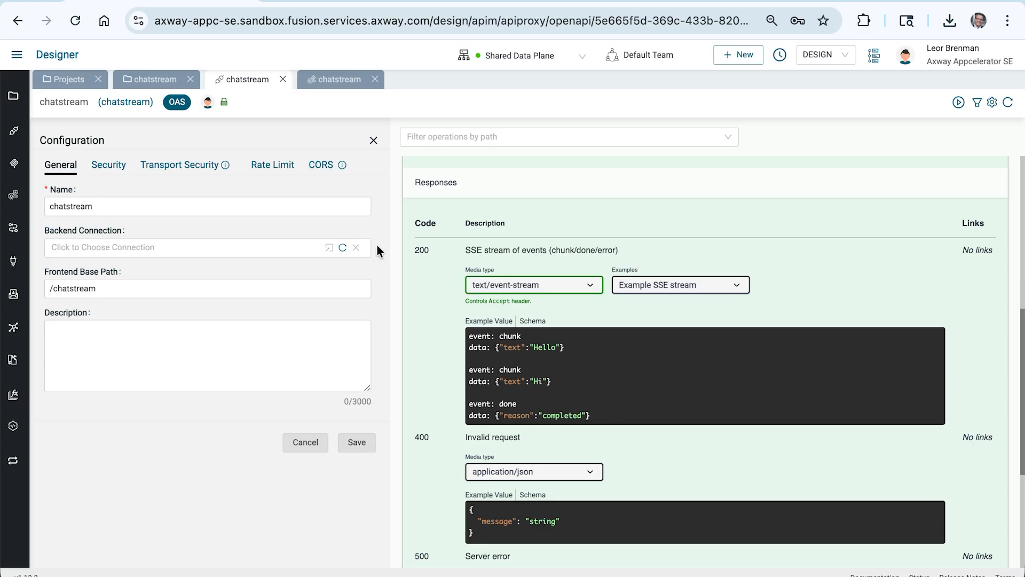
pyautogui.click(335, 74)
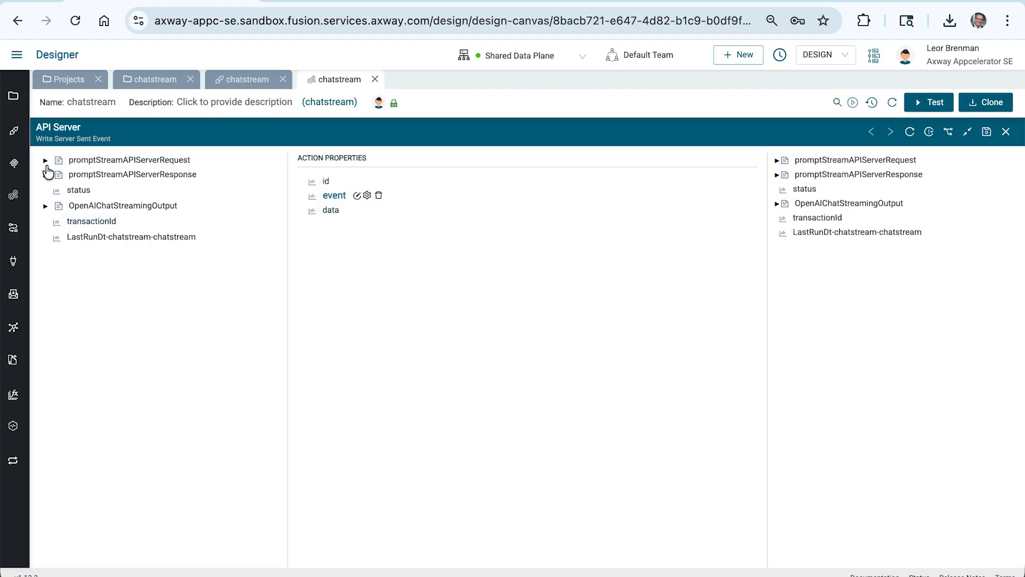
pyautogui.click(45, 207)
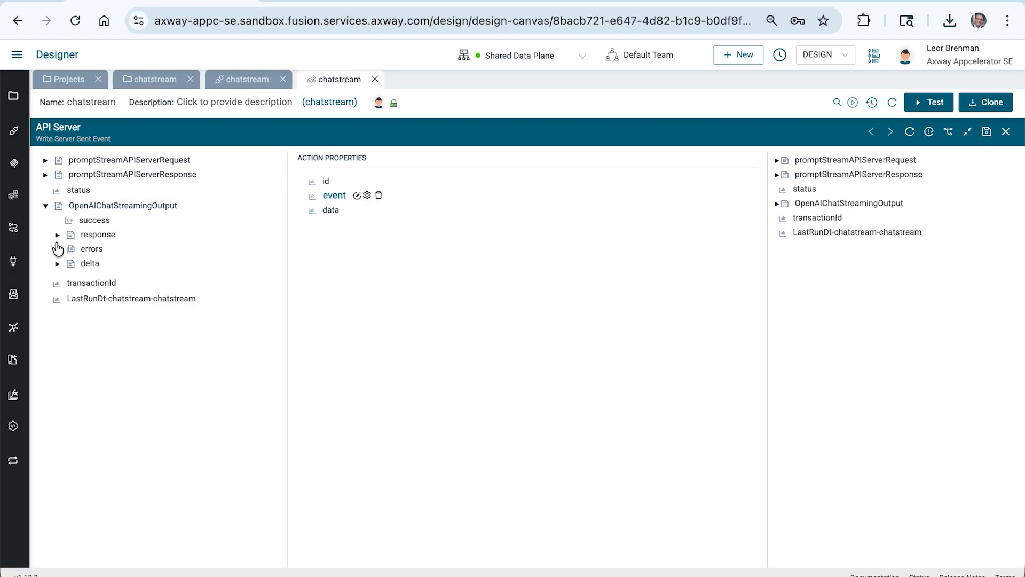
pyautogui.click(57, 264)
pyautogui.moveTo(97, 282); pyautogui.dragTo(332, 211)
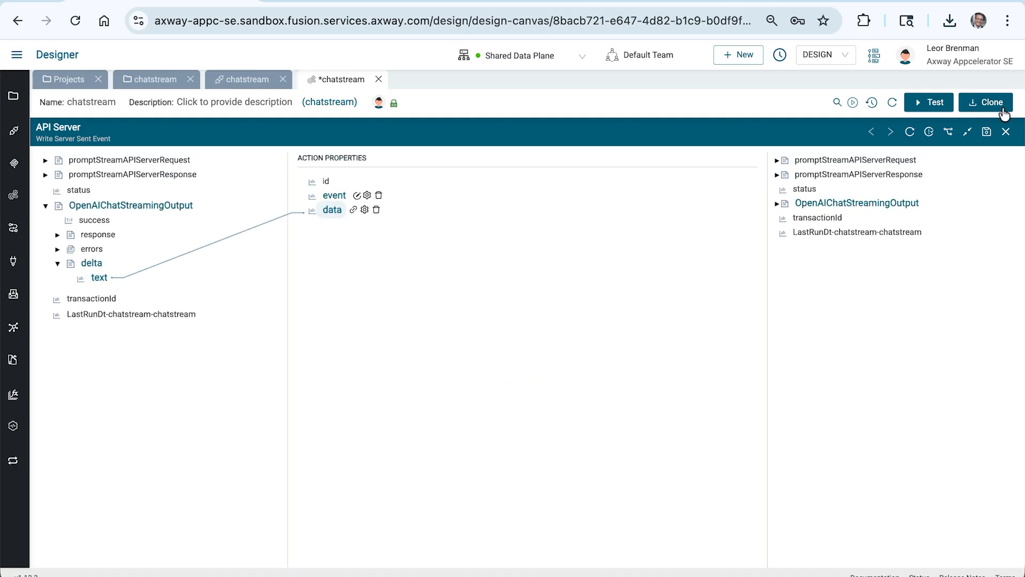
pyautogui.click(987, 133)
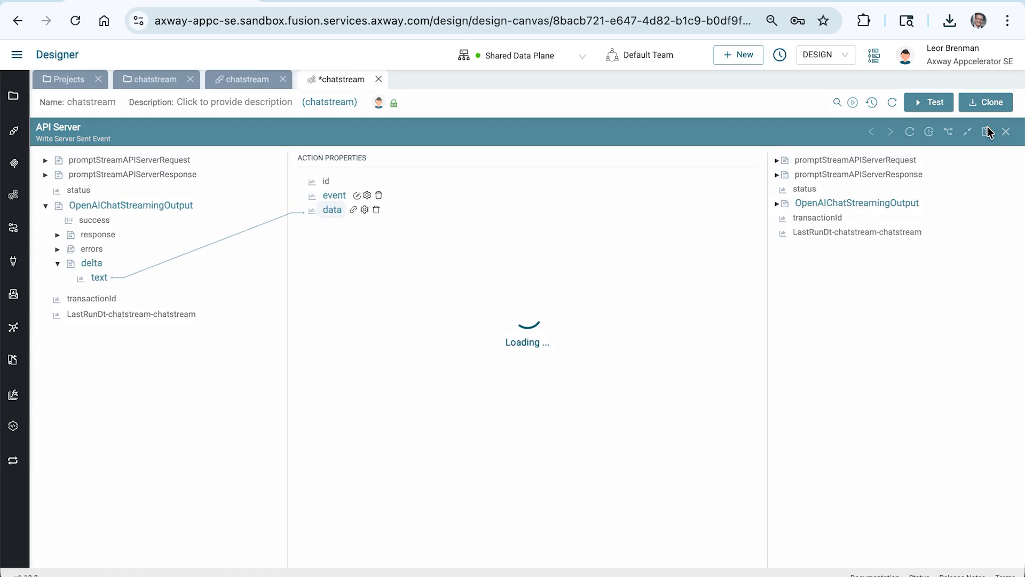
pyautogui.click(1005, 131)
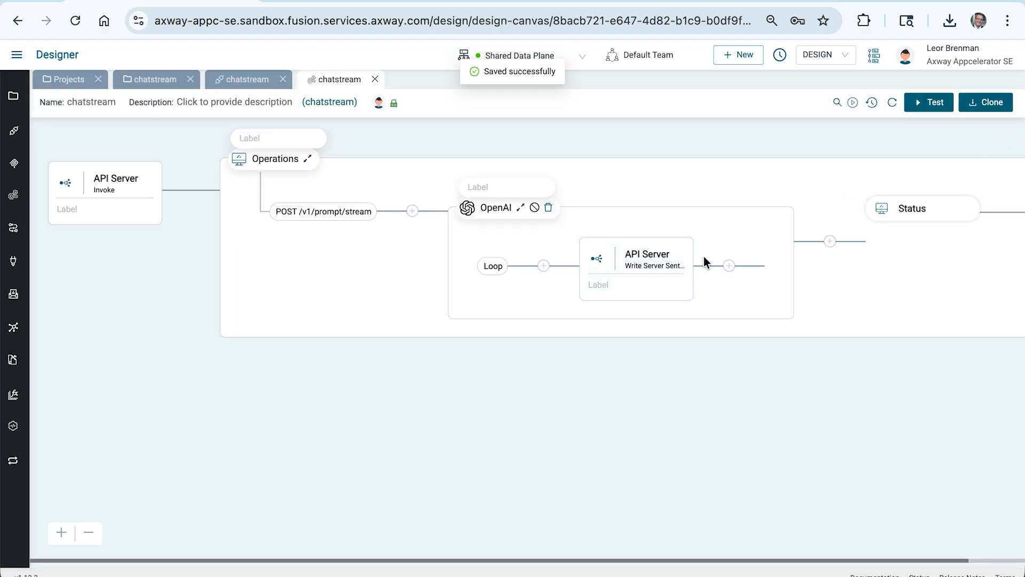
# Step: Collapse the OpenAI step on the canvas
pyautogui.hscroll(2, 704, 256)
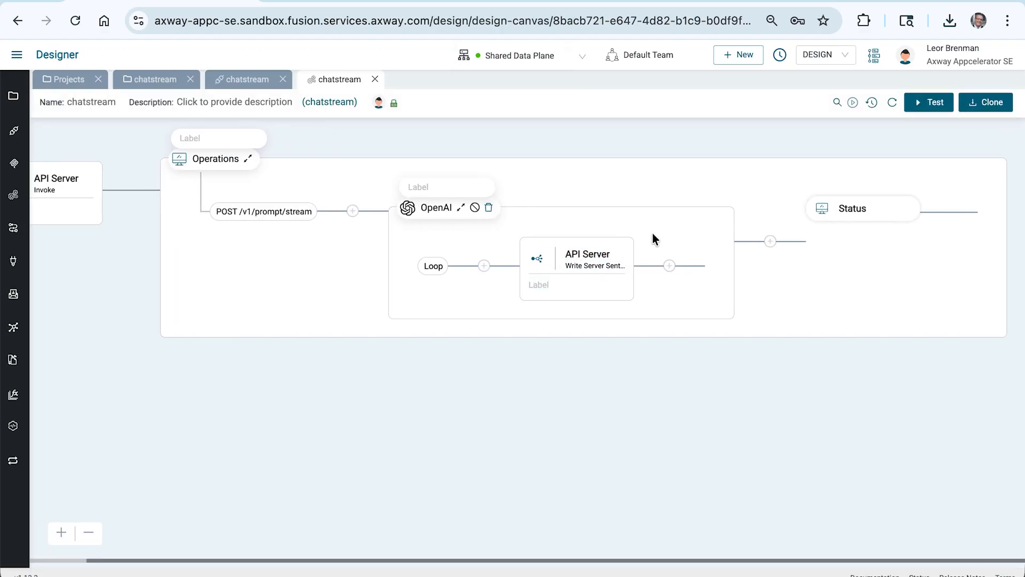
pyautogui.click(461, 207)
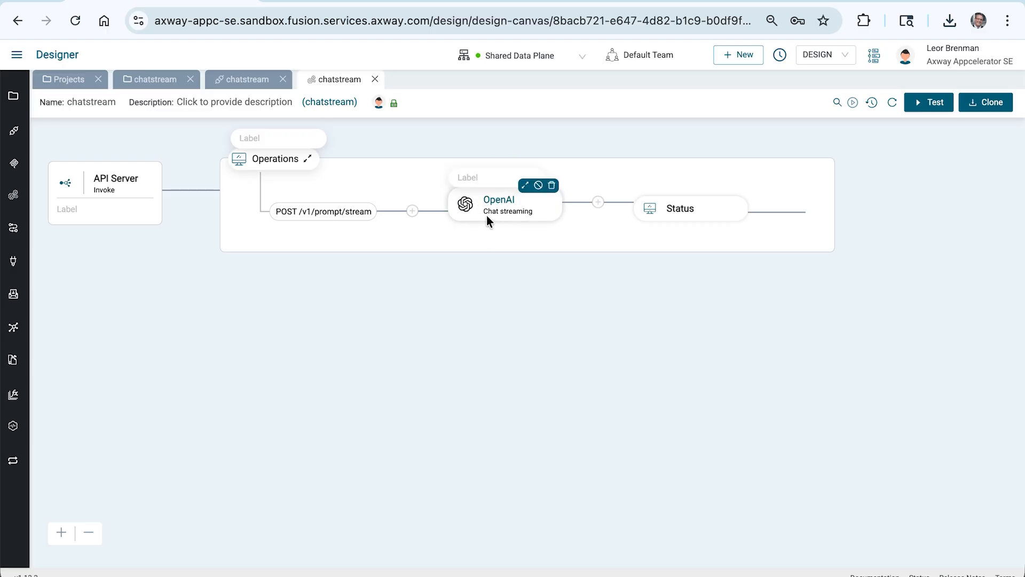
pyautogui.click(598, 204)
pyautogui.click(877, 152)
pyautogui.write('api')
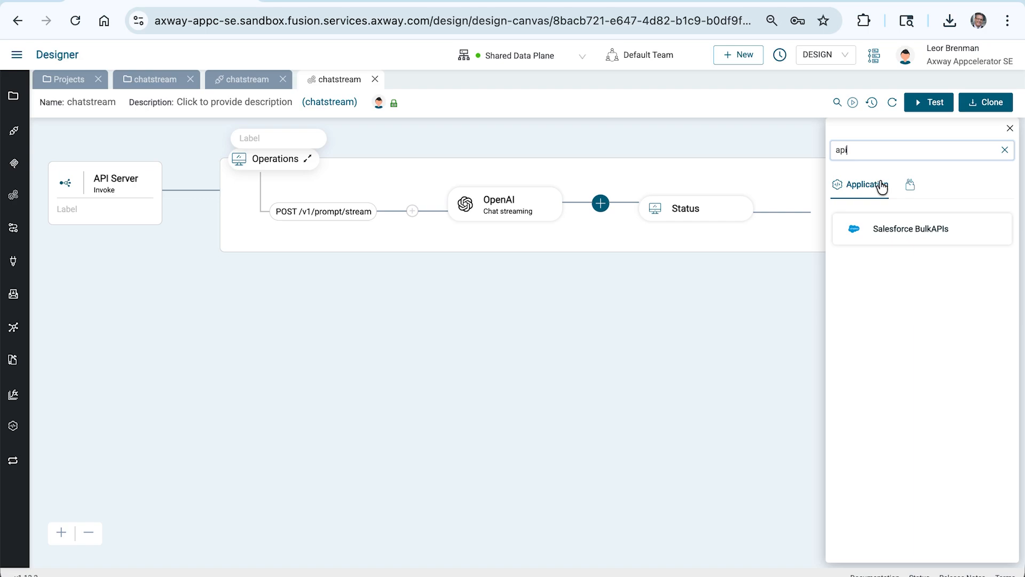
pyautogui.click(911, 185)
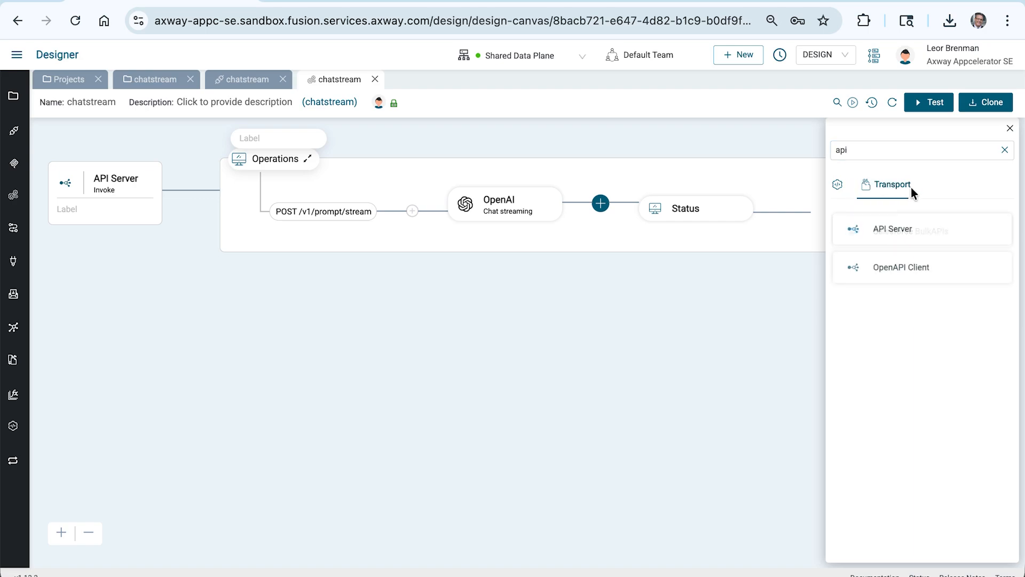
pyautogui.click(893, 271)
pyautogui.click(888, 298)
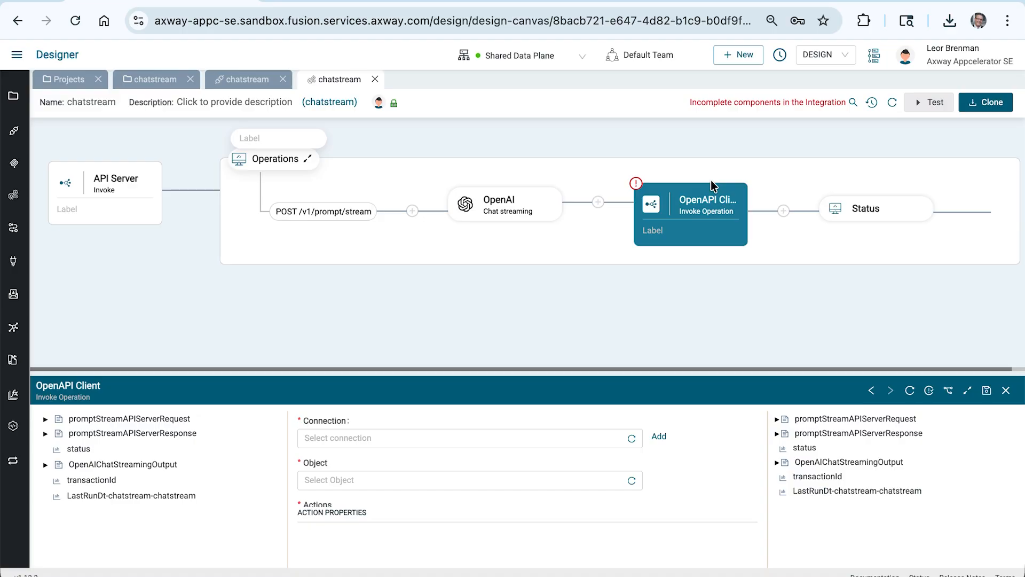
pyautogui.click(738, 183)
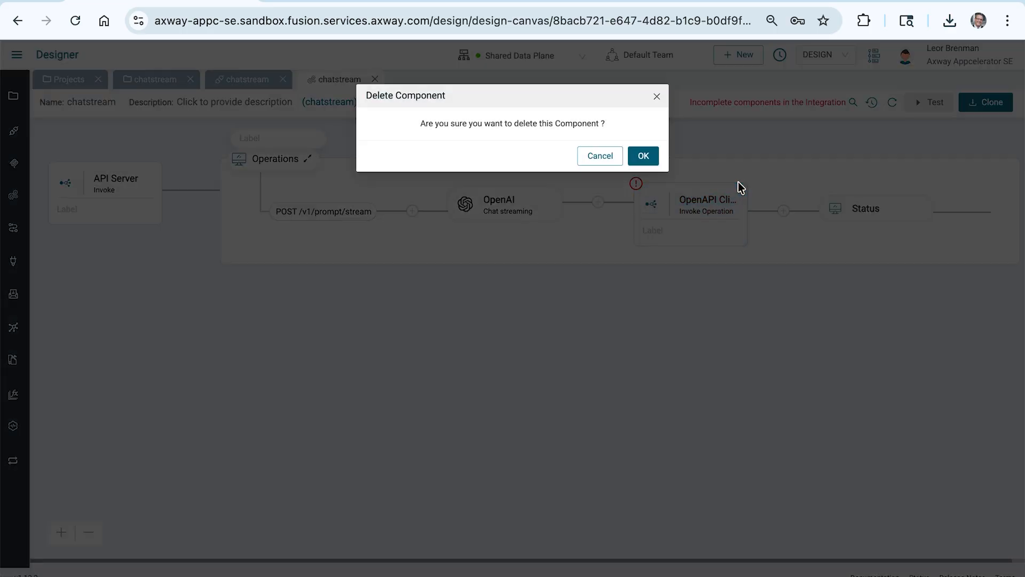
pyautogui.click(644, 156)
# Step: Add an API Server Write Server Sent Event step after the OpenAI step
pyautogui.click(601, 203)
pyautogui.click(938, 154)
pyautogui.write('api')
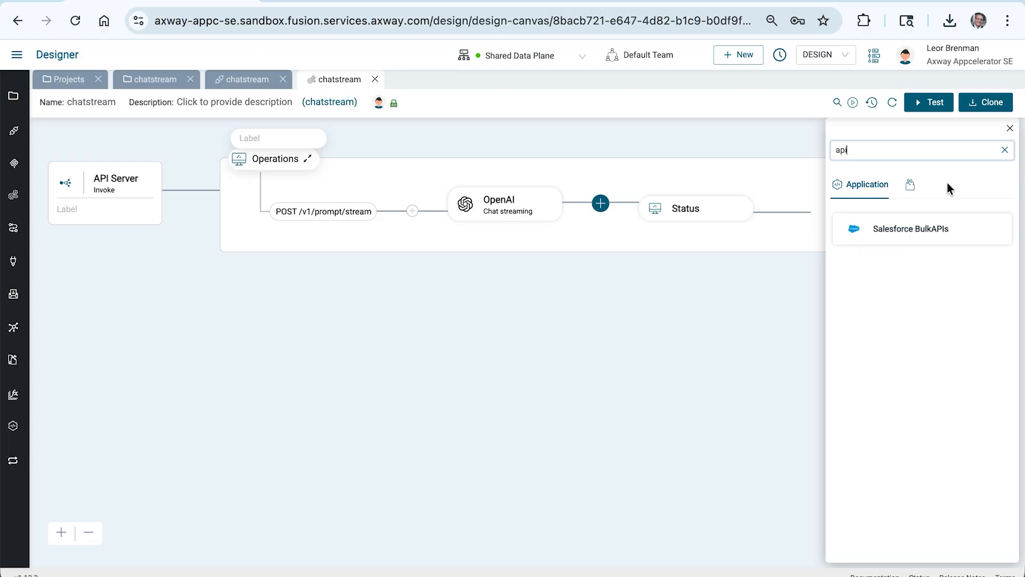
pyautogui.click(911, 184)
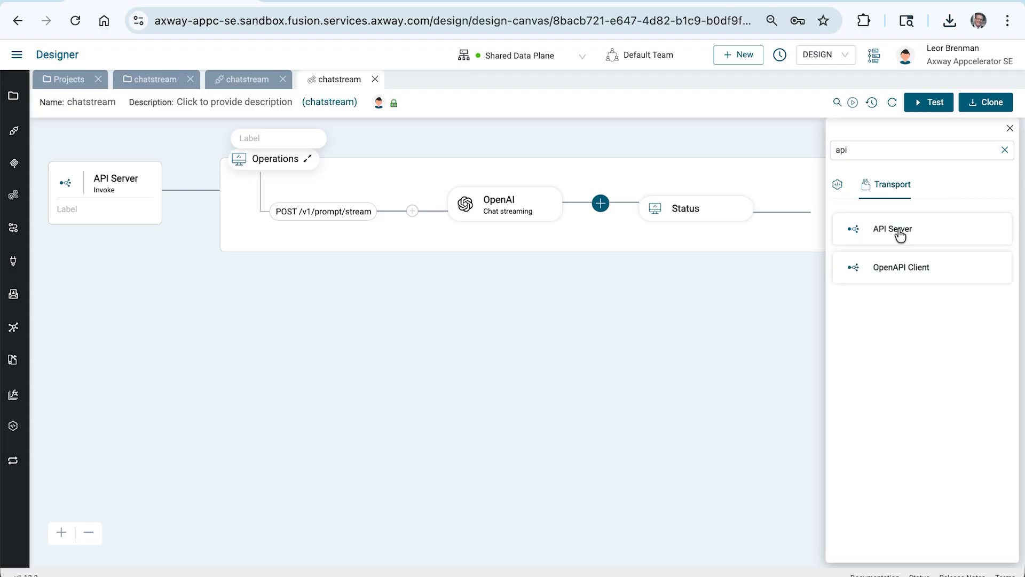
pyautogui.click(901, 235)
pyautogui.click(901, 278)
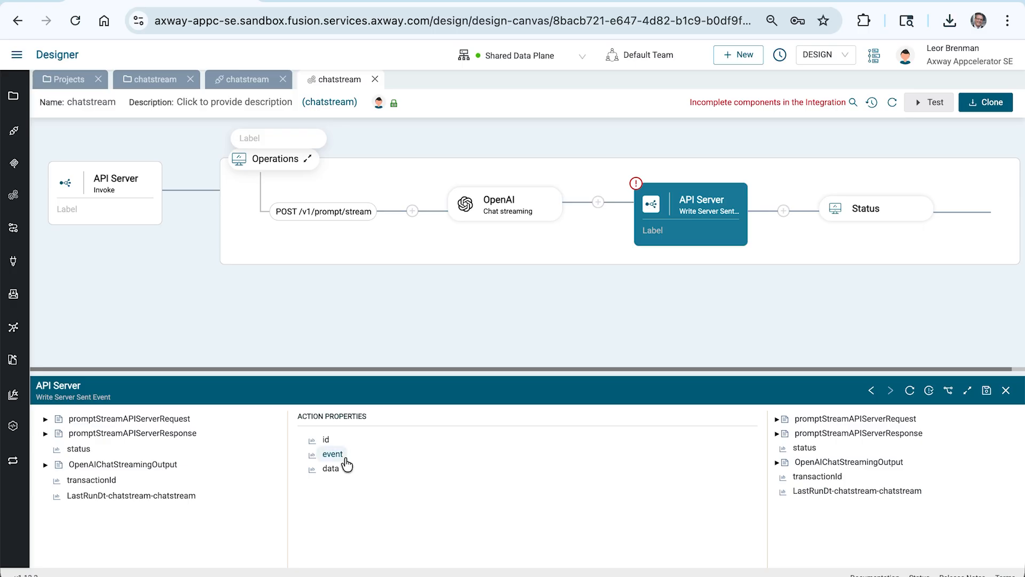
# Step: Copy the done event's data {"reason":"completed"} from the API's SSE response example
pyautogui.click(235, 80)
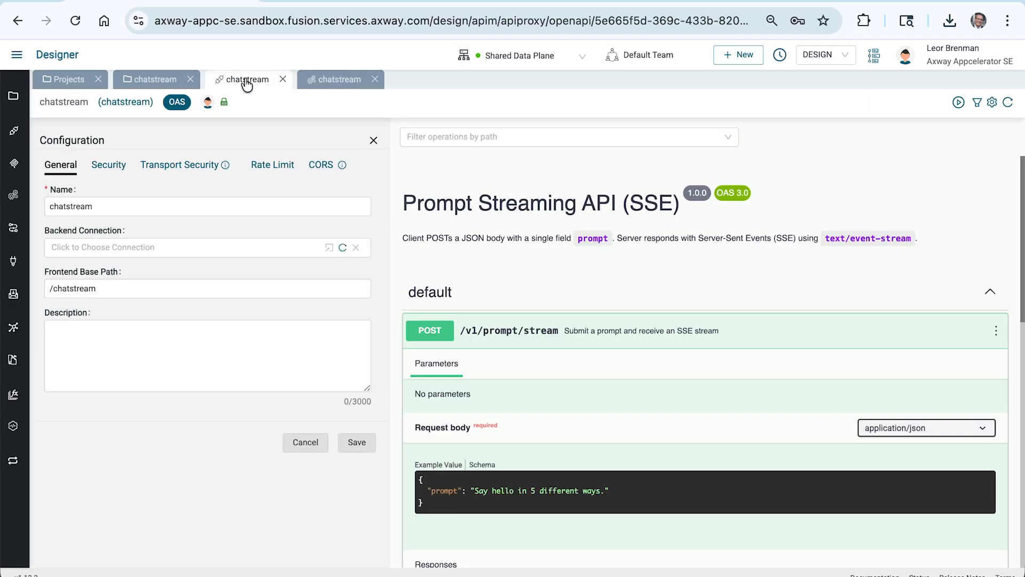
pyautogui.scroll(-5, 620, 433)
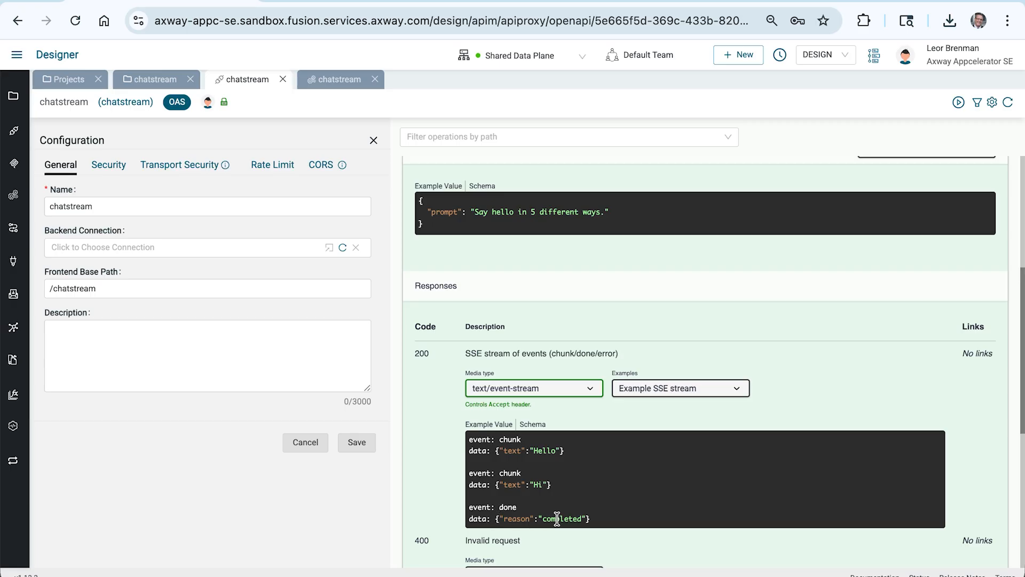
pyautogui.moveTo(495, 520); pyautogui.dragTo(582, 511)
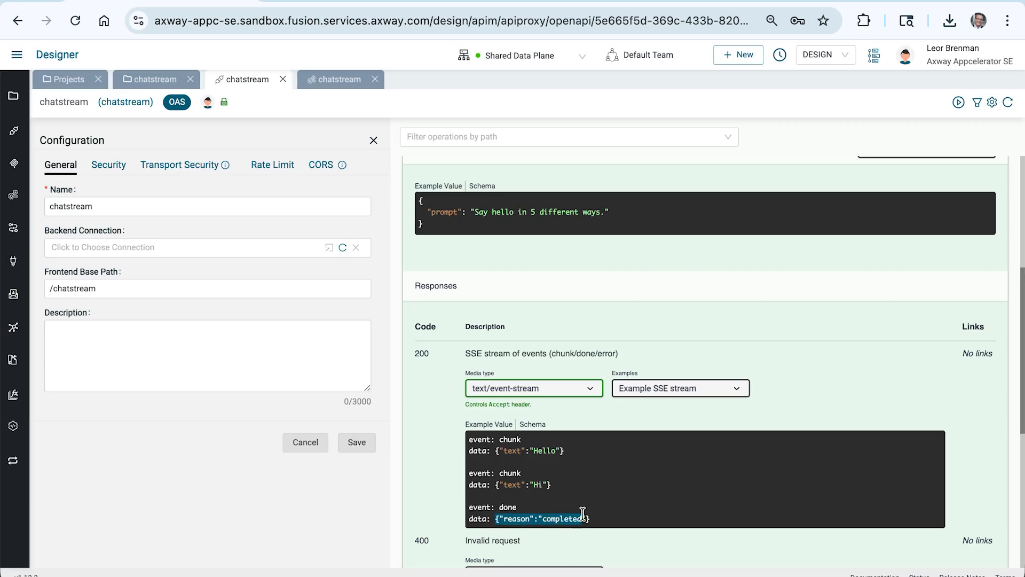
pyautogui.click(329, 85)
# Step: Set the new SSE step's event value to "done"
pyautogui.rightClick(335, 454)
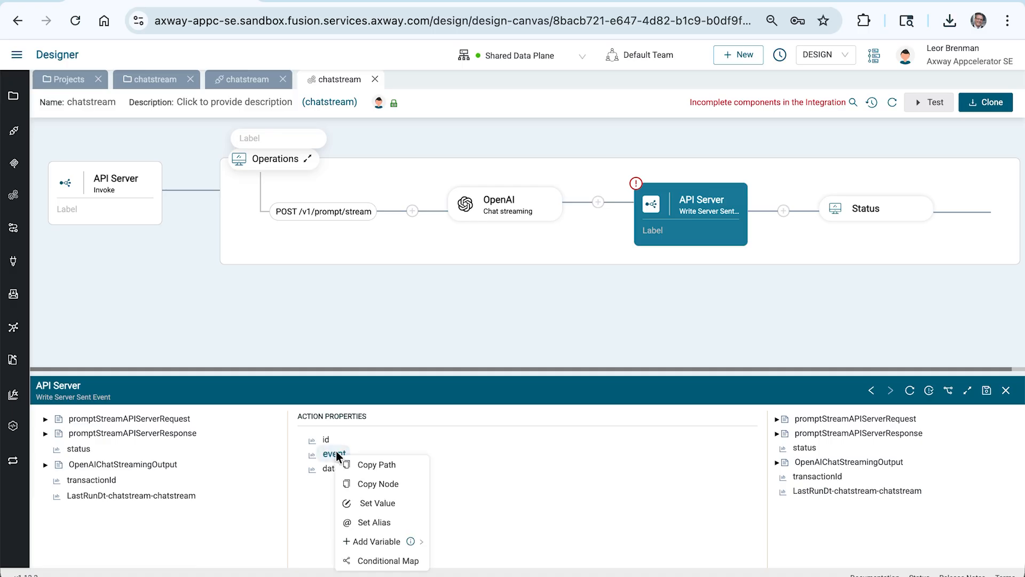
pyautogui.click(369, 503)
pyautogui.write('done')
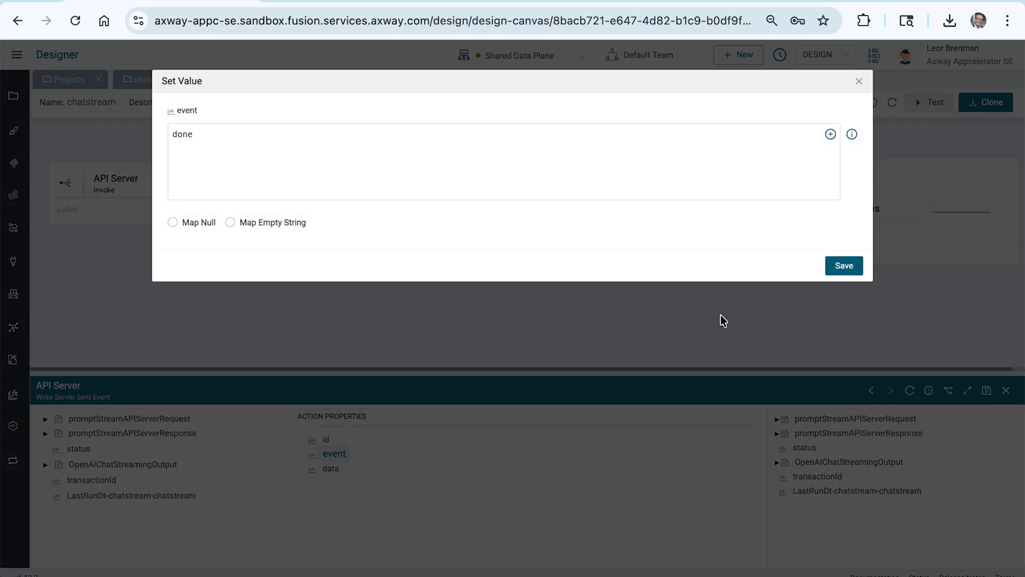
pyautogui.click(855, 268)
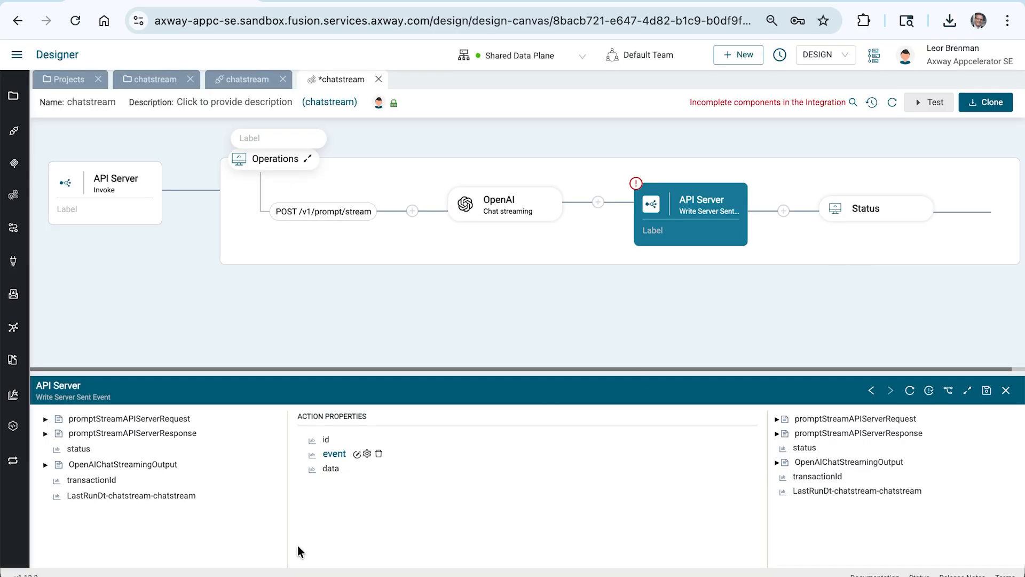
# Step: Set the SSE step's data value to {"reason":"completed"} and save the step
pyautogui.rightClick(333, 474)
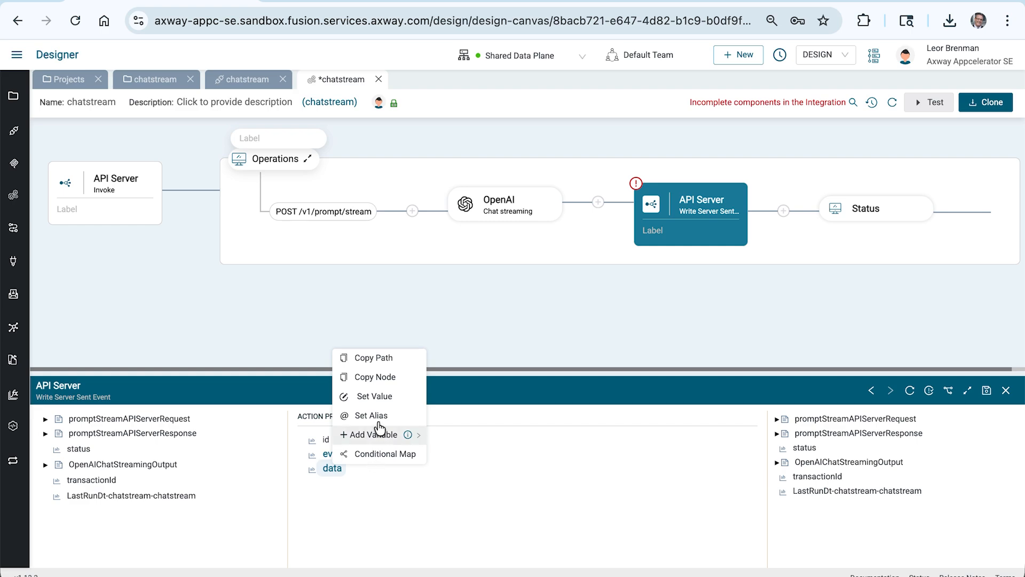
pyautogui.click(378, 335)
pyautogui.write('{"reason":"completed"}')
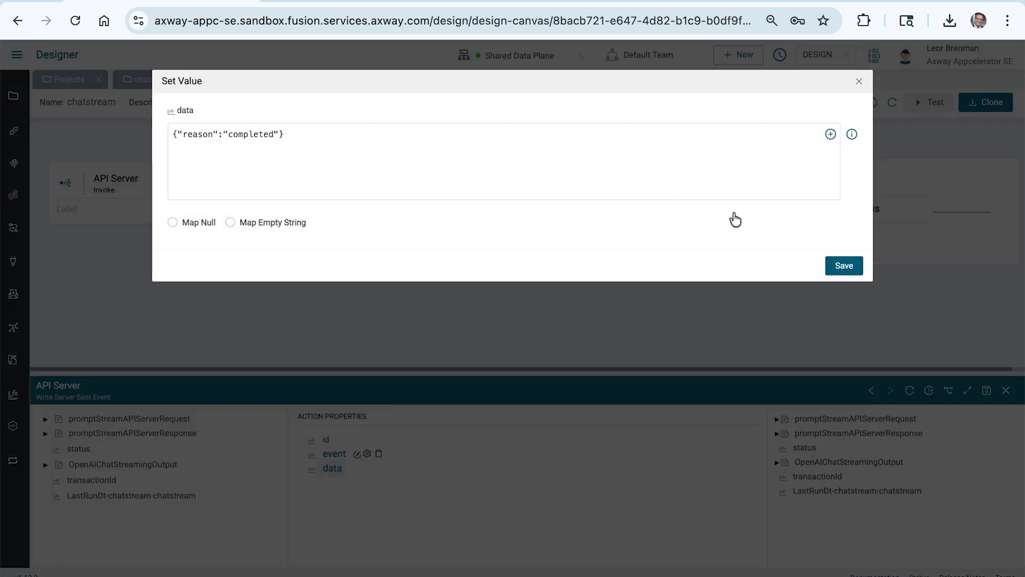
pyautogui.click(845, 267)
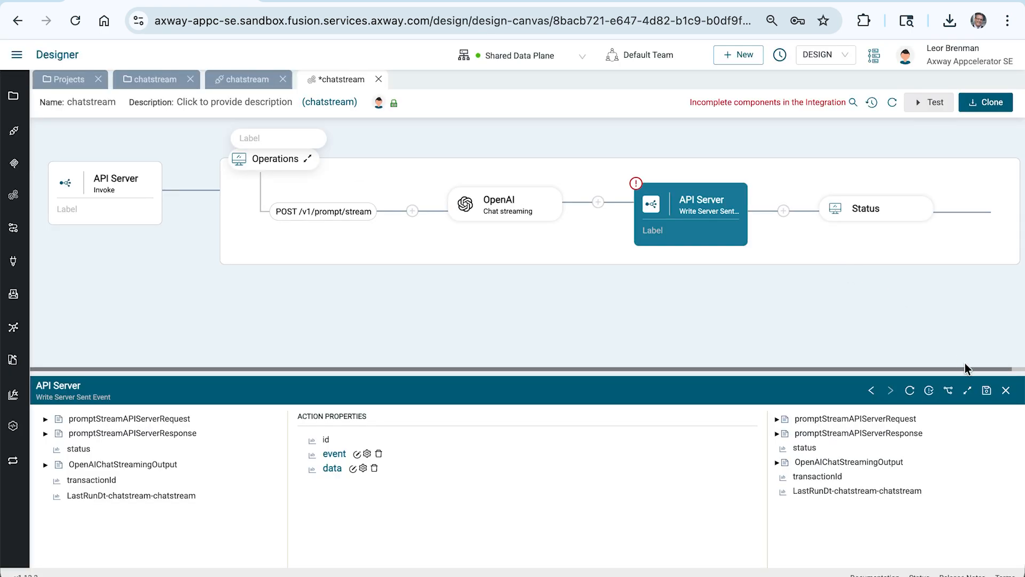
pyautogui.click(987, 392)
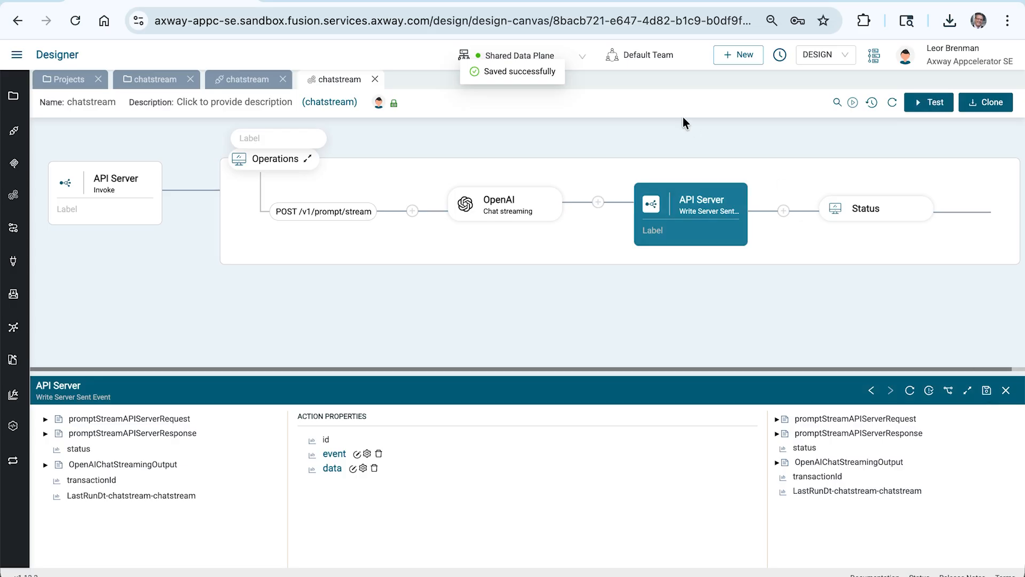
# Step: Open the chatstream API proxy and activate it on the Shared Data Plane
pyautogui.click(259, 87)
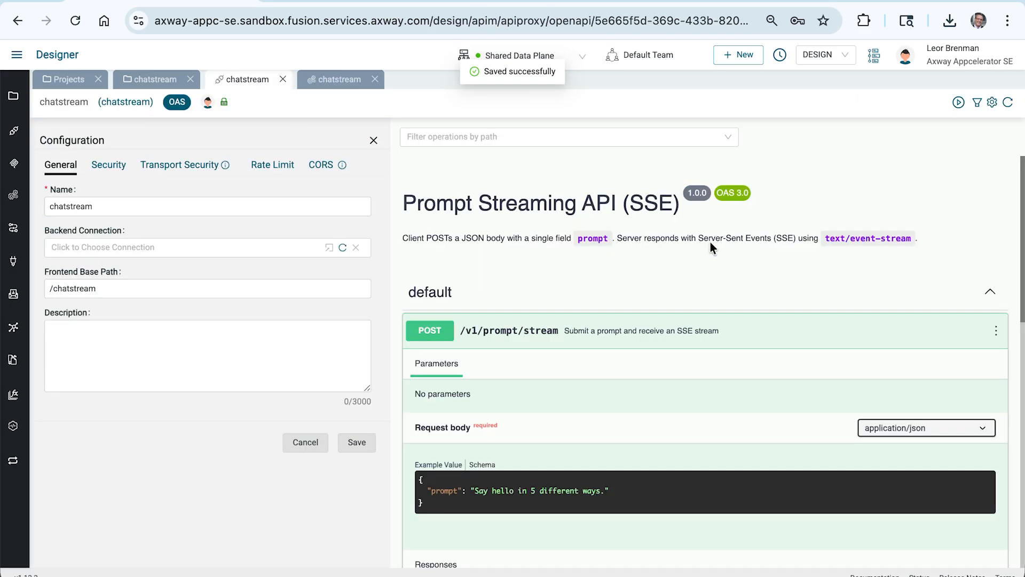
pyautogui.click(959, 103)
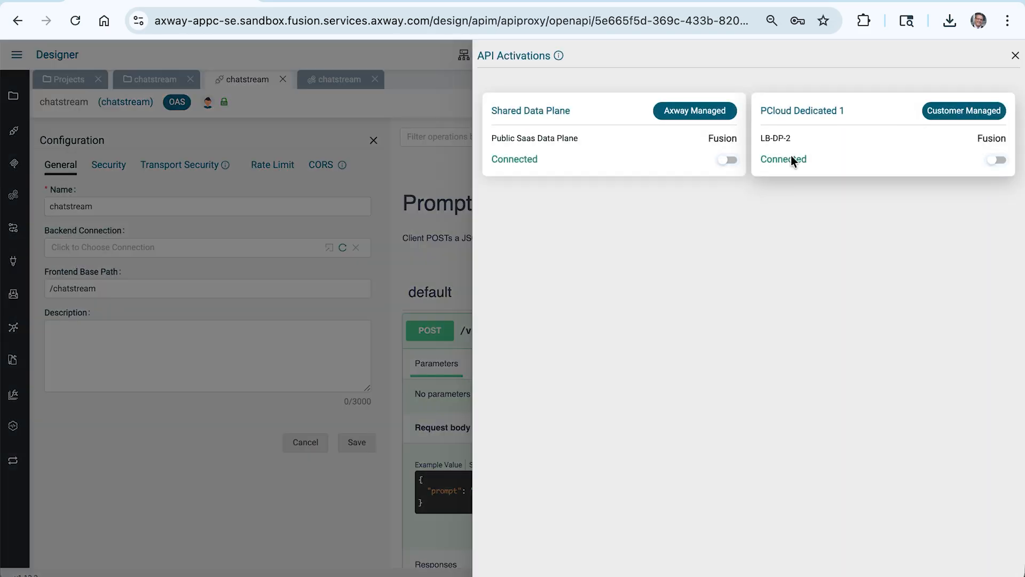
pyautogui.click(728, 159)
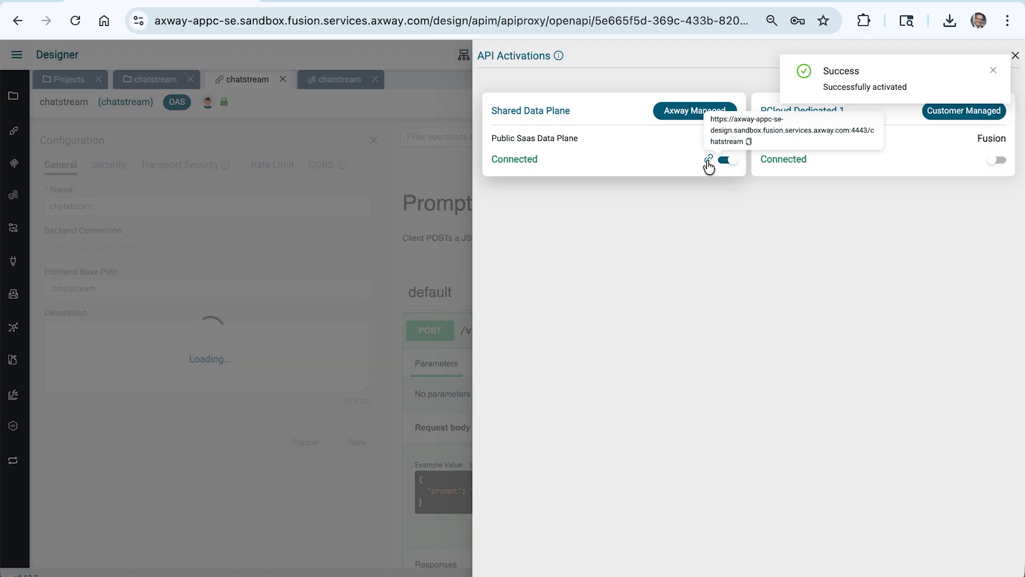
# Step: Copy the activated endpoint URL, switch to Postman, and start a new POST request with that URL
pyautogui.click(749, 141)
pyautogui.press('super+Tab')
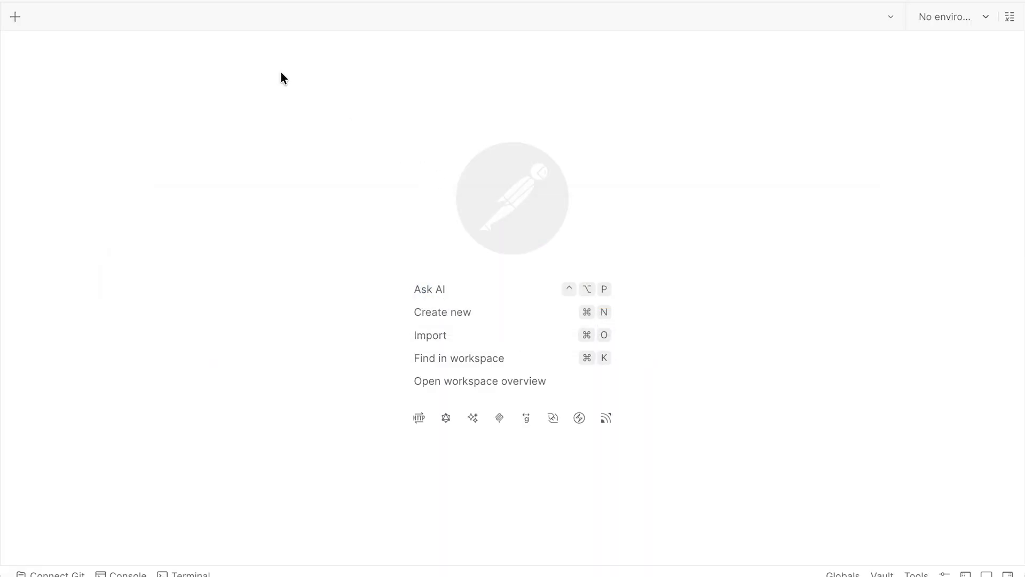
pyautogui.click(15, 16)
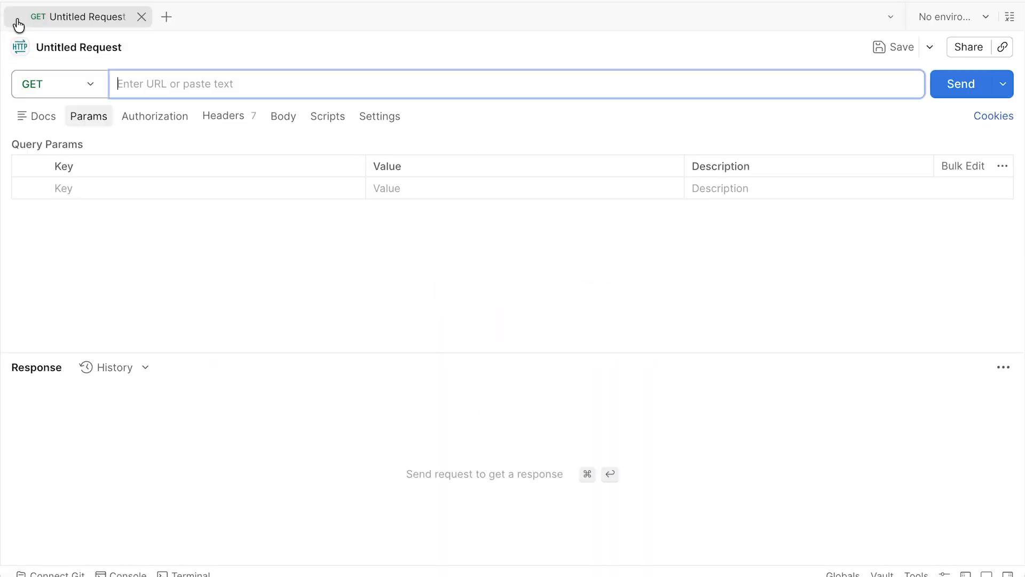
pyautogui.click(47, 138)
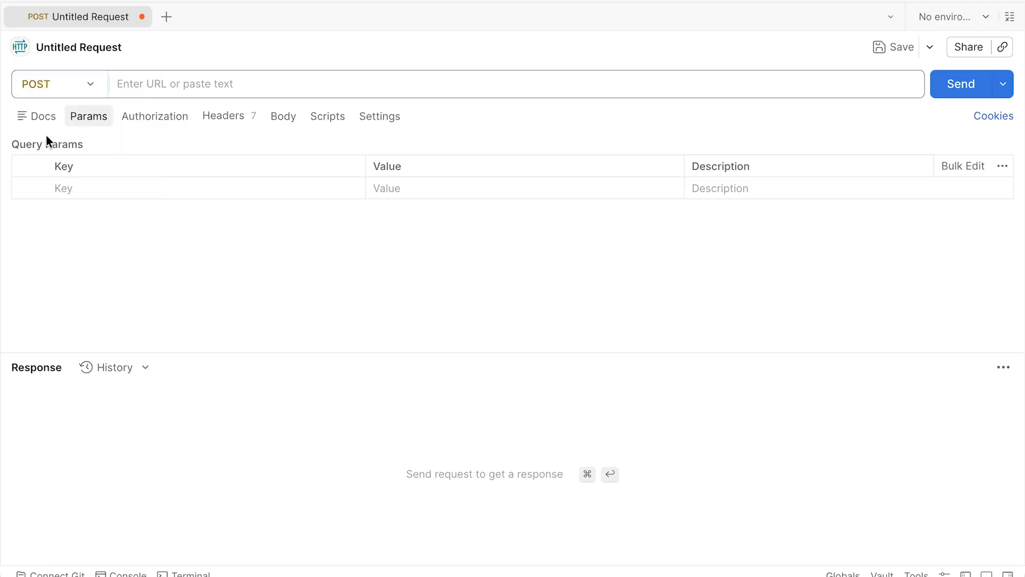
pyautogui.click(170, 84)
pyautogui.press('super+v')
# Step: Check the operation path in the API definition and append /v1/prompt/stream to the request URL
pyautogui.press('super+Tab')
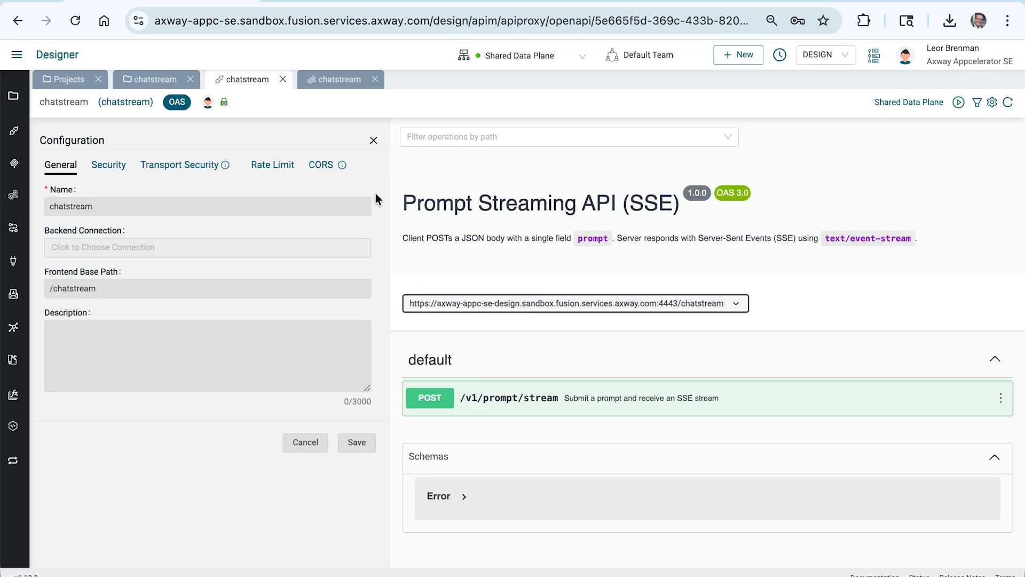
pyautogui.press('super+Tab')
pyautogui.write('/v1/')
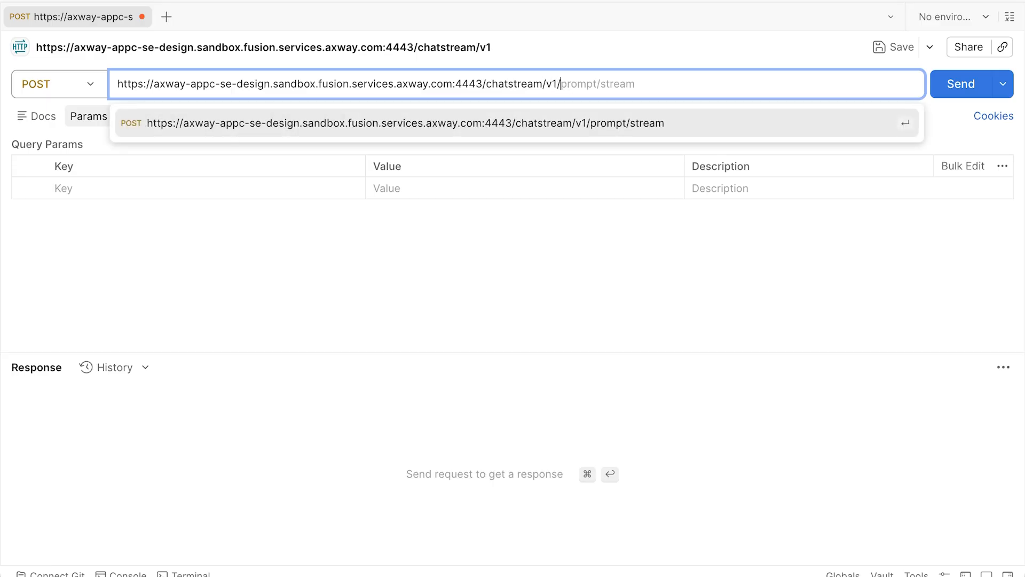
pyautogui.write('prompt/s')
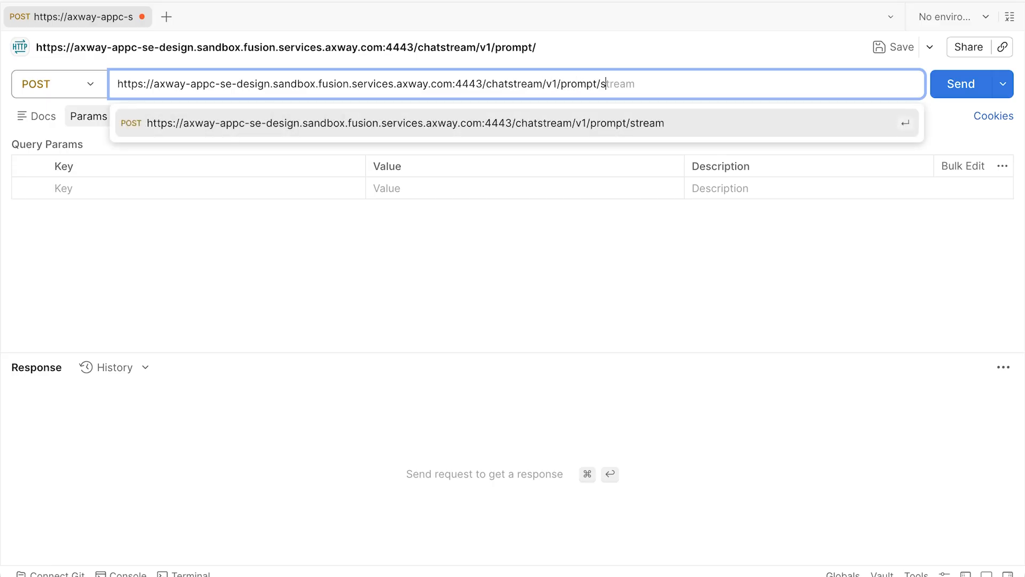
pyautogui.write('tream')
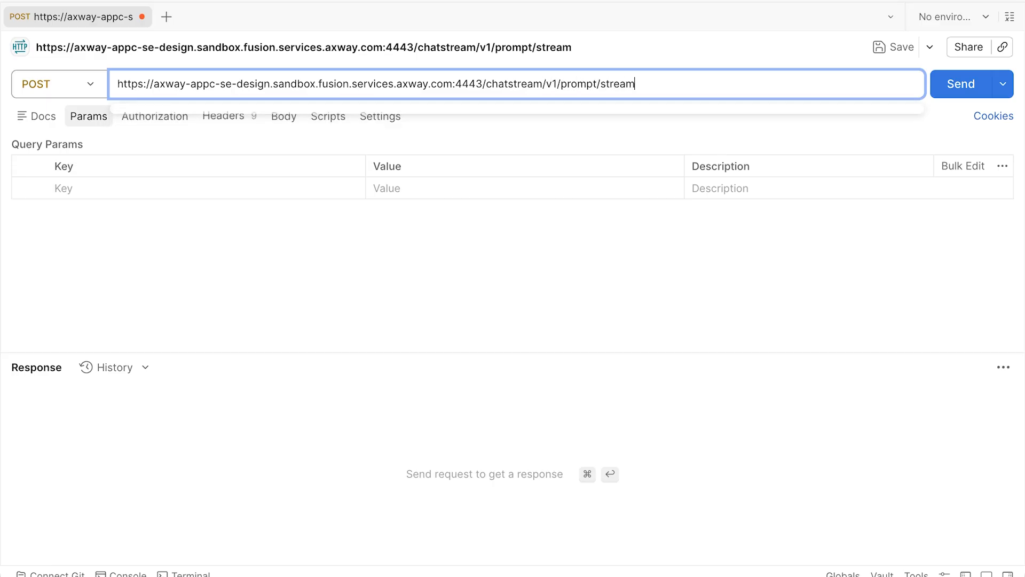
# Step: Copy the POST operation's example request body and paste it as the request's raw JSON body
pyautogui.press('super+Tab')
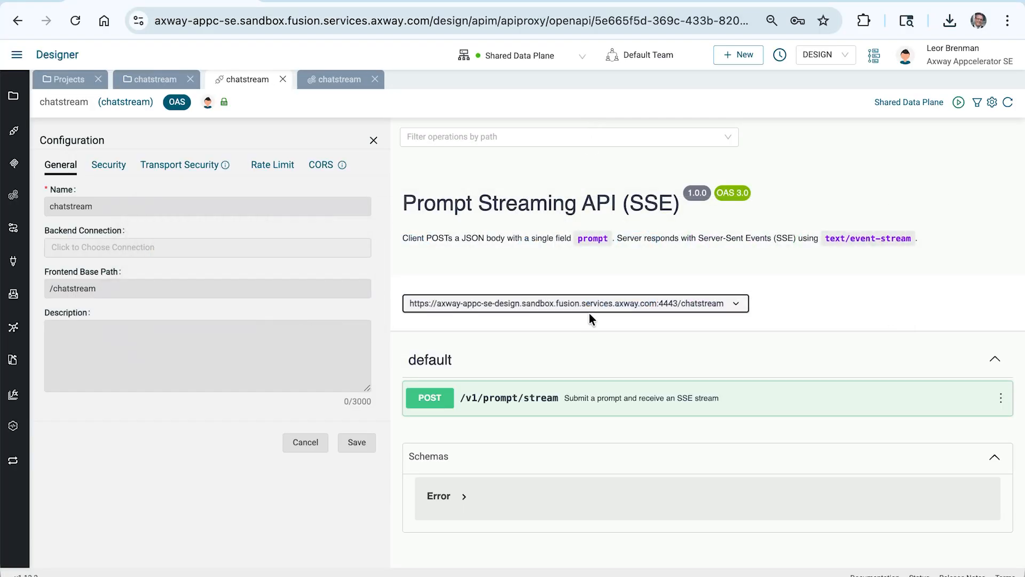
pyautogui.click(536, 409)
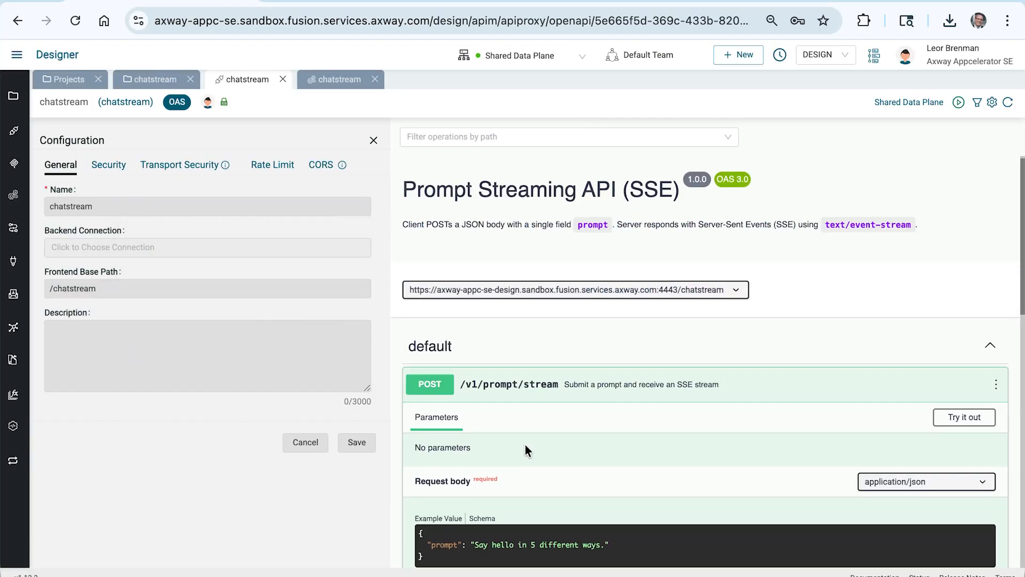
pyautogui.scroll(-4, 525, 444)
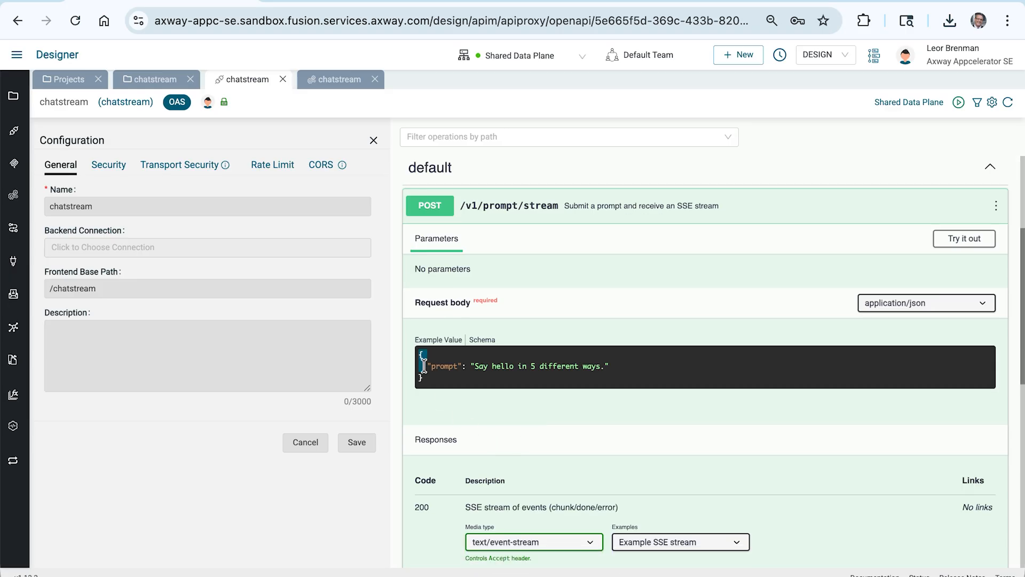
pyautogui.moveTo(421, 352); pyautogui.dragTo(430, 379)
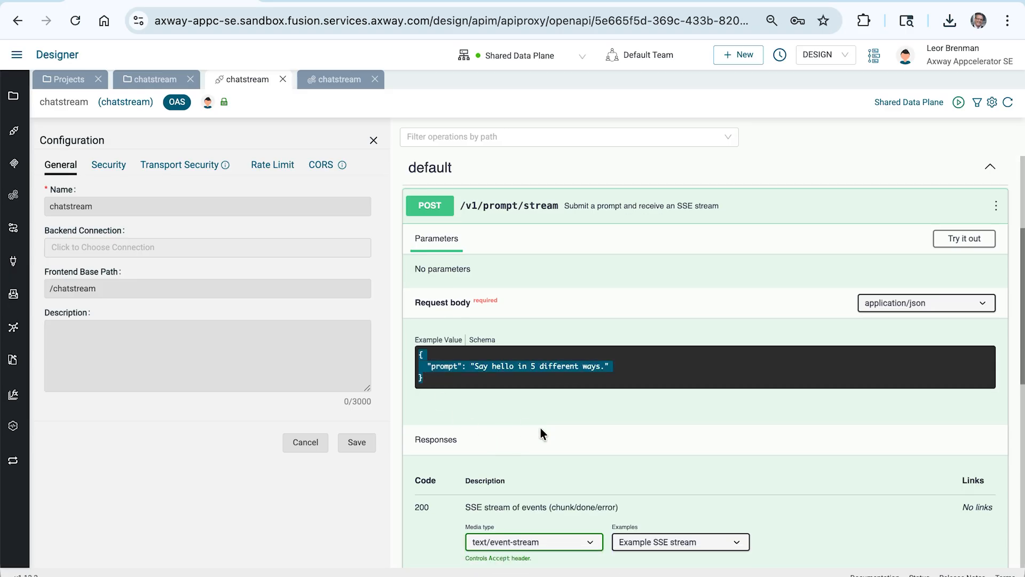
pyautogui.press('super+Tab')
pyautogui.click(277, 117)
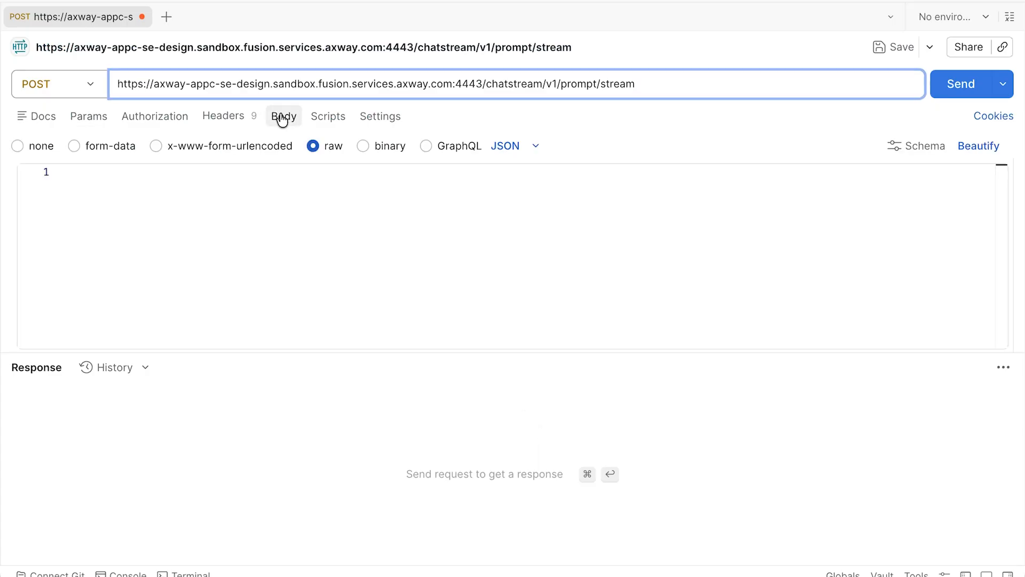
pyautogui.click(258, 192)
pyautogui.press('super+v')
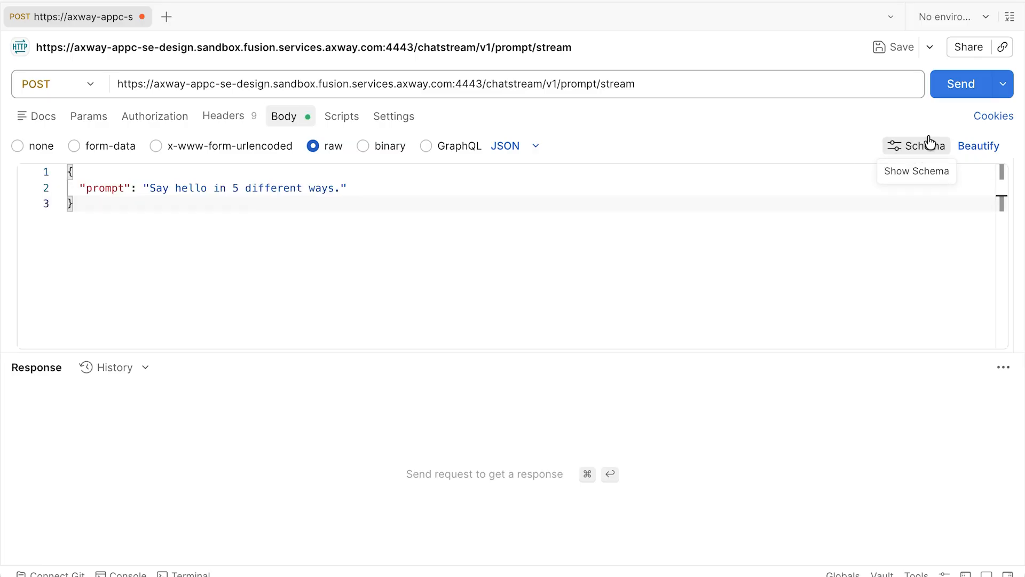
# Step: Send the request and review the streamed chunk and done events in the response
pyautogui.click(954, 86)
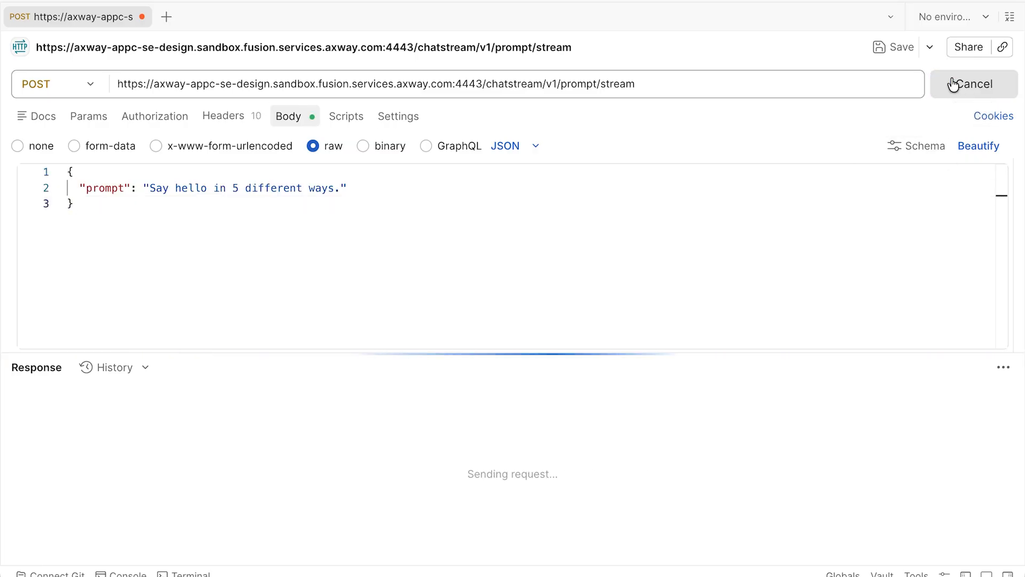
pyautogui.moveTo(361, 347); pyautogui.dragTo(369, 188)
pyautogui.scroll(-15, 199, 334)
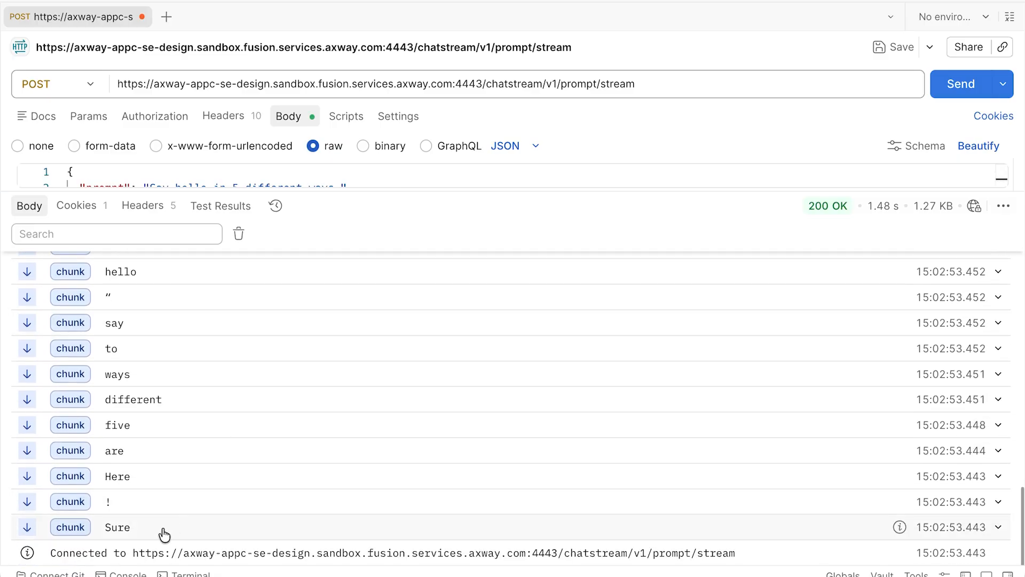
pyautogui.scroll(3, 126, 515)
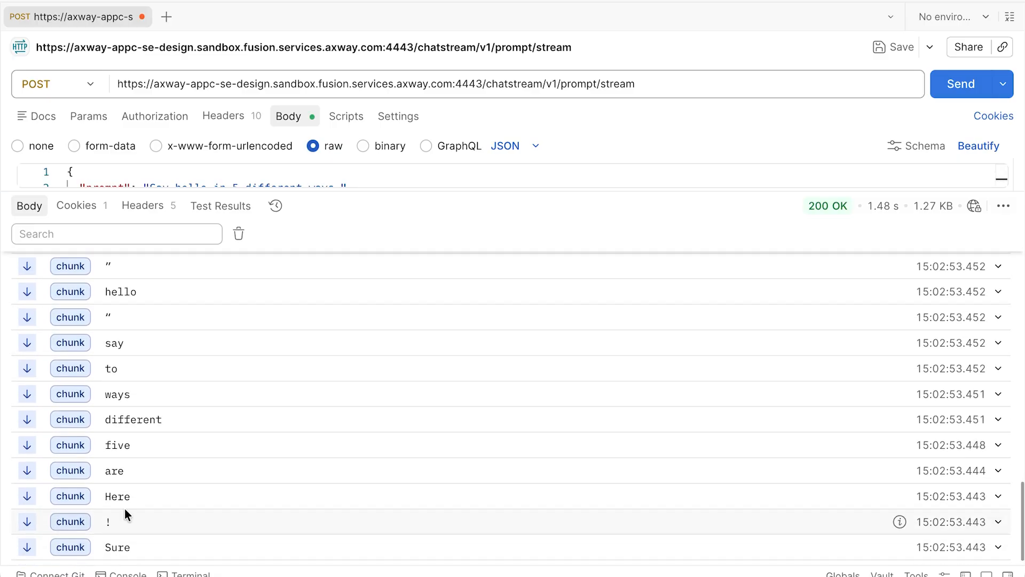
pyautogui.scroll(7, 125, 511)
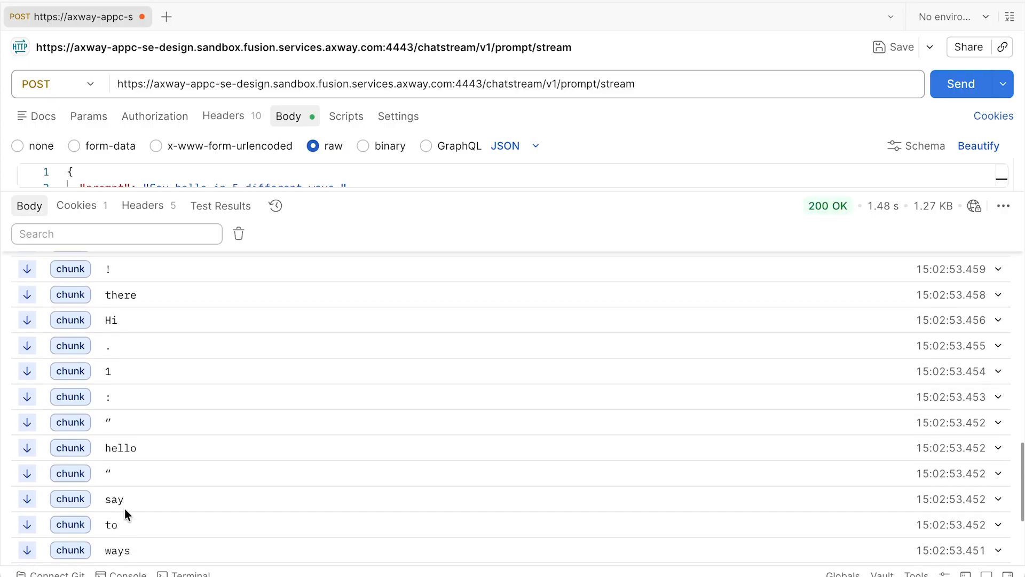
pyautogui.scroll(5, 125, 510)
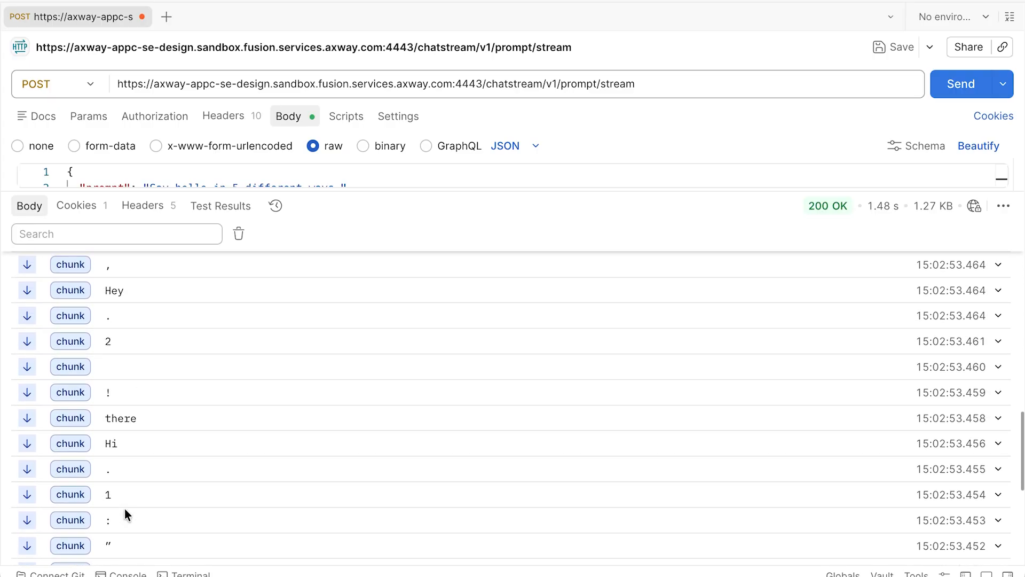
pyautogui.scroll(10, 123, 508)
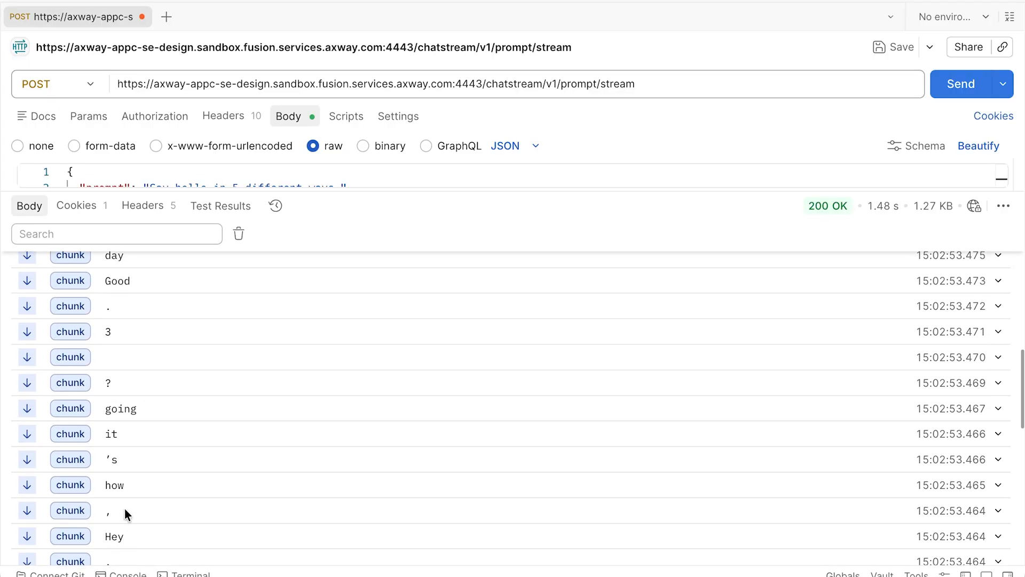
pyautogui.scroll(8, 124, 509)
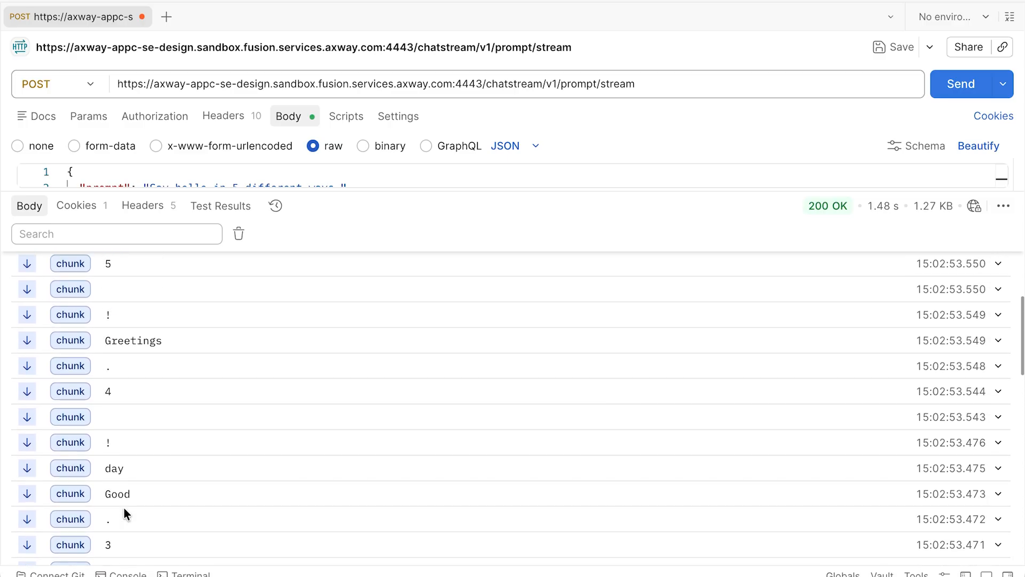
pyautogui.scroll(4, 124, 508)
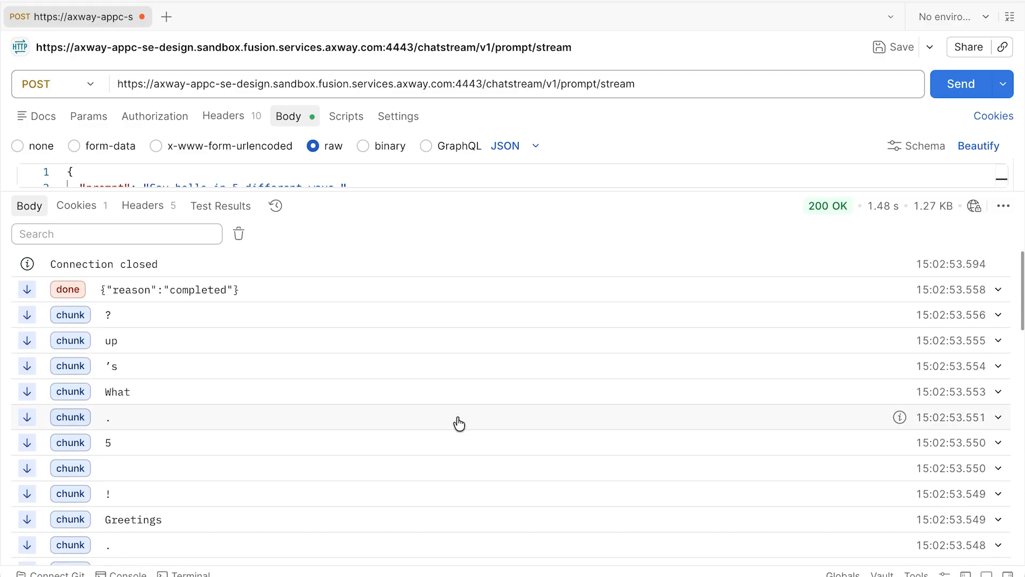